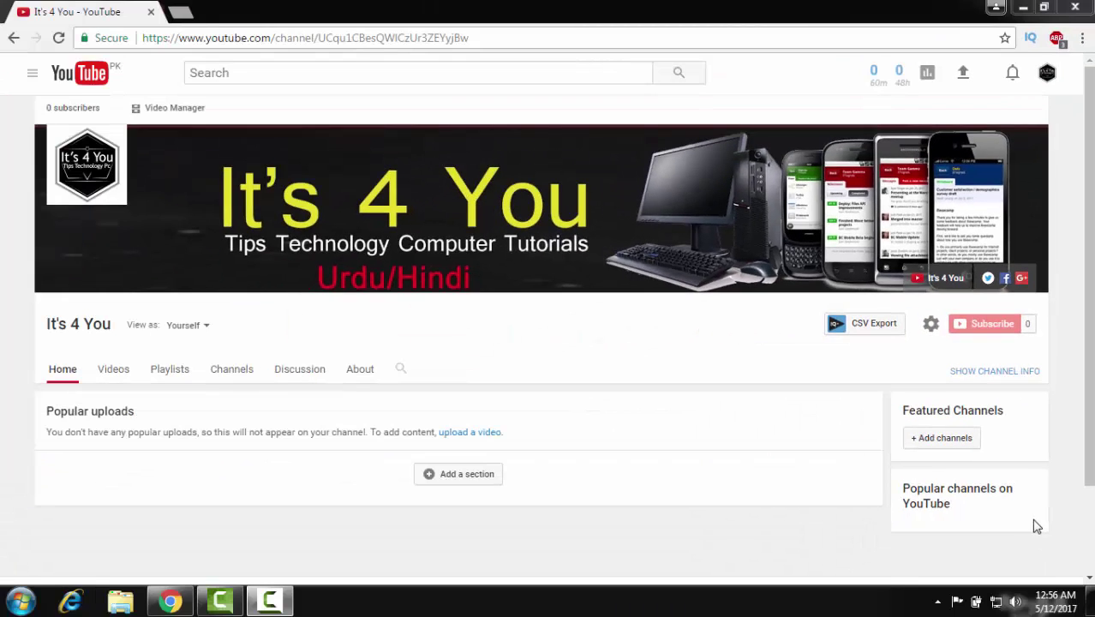
{"action": "left_click", "coordinate": [1022, 7]}
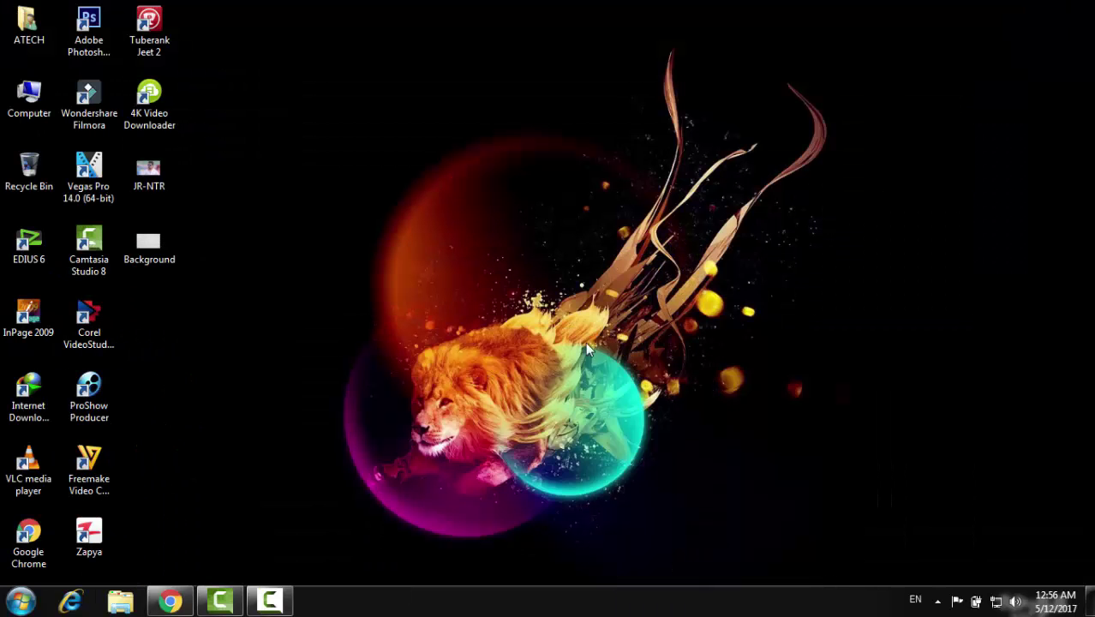
{"action": "left_click_drag", "start_coordinate": [253, 163], "coordinate": [165, 266]}
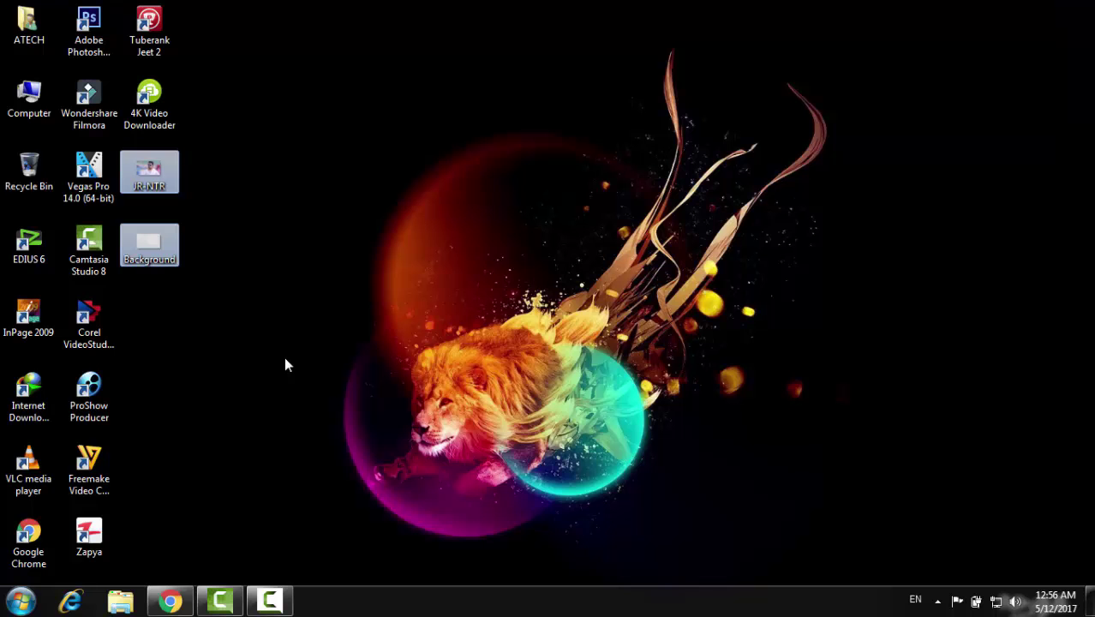
{"action": "double_click", "coordinate": [170, 250]}
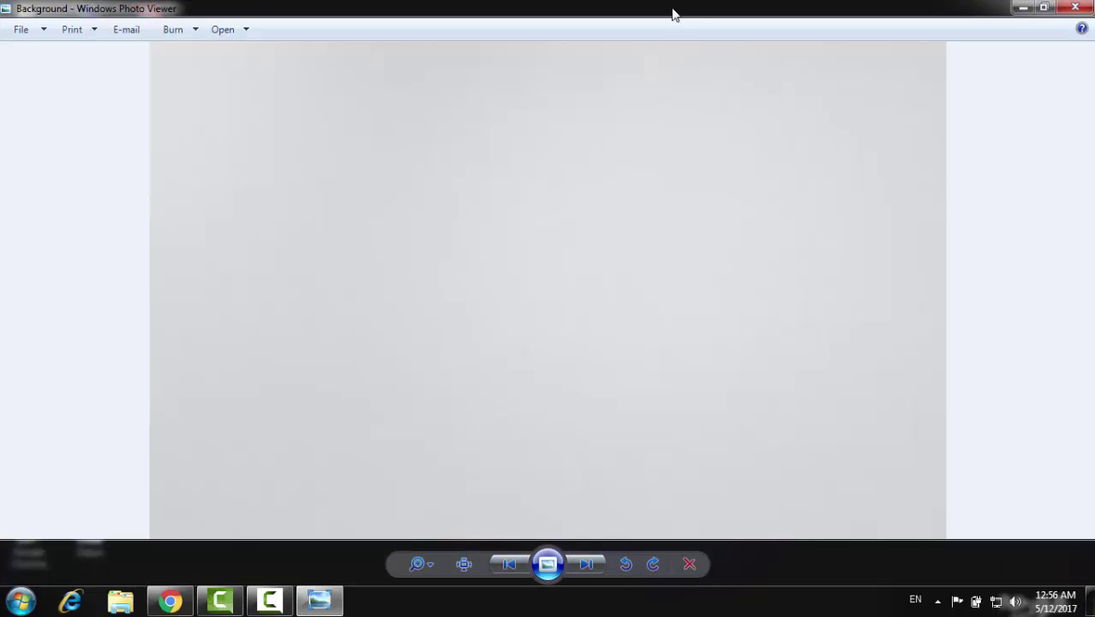
{"action": "double_click", "coordinate": [672, 13]}
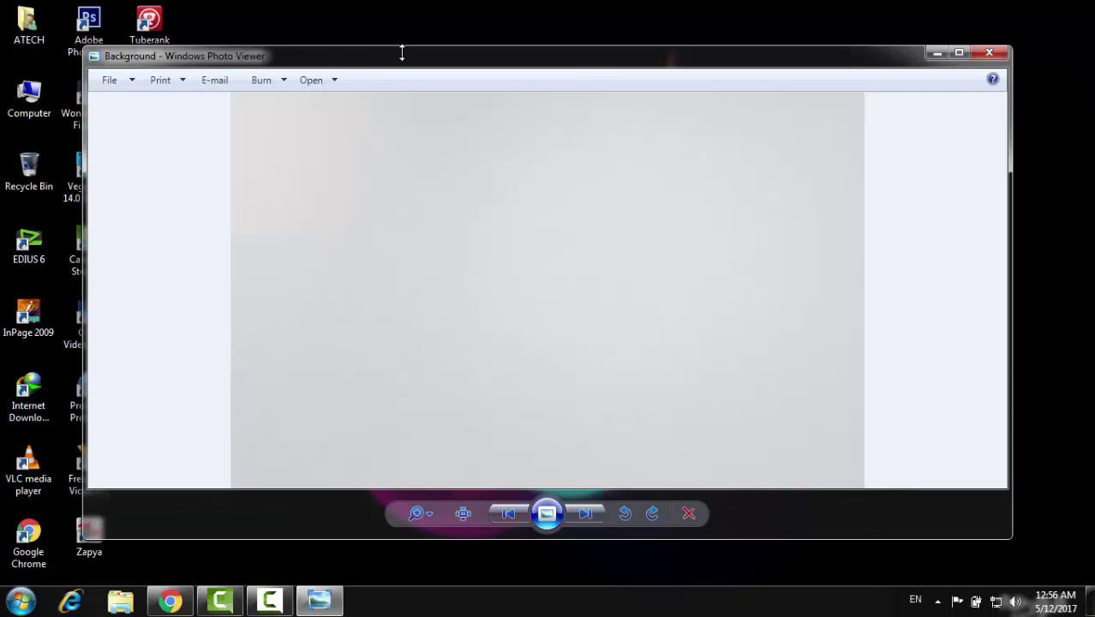
{"action": "left_click_drag", "start_coordinate": [84, 47], "coordinate": [374, 134]}
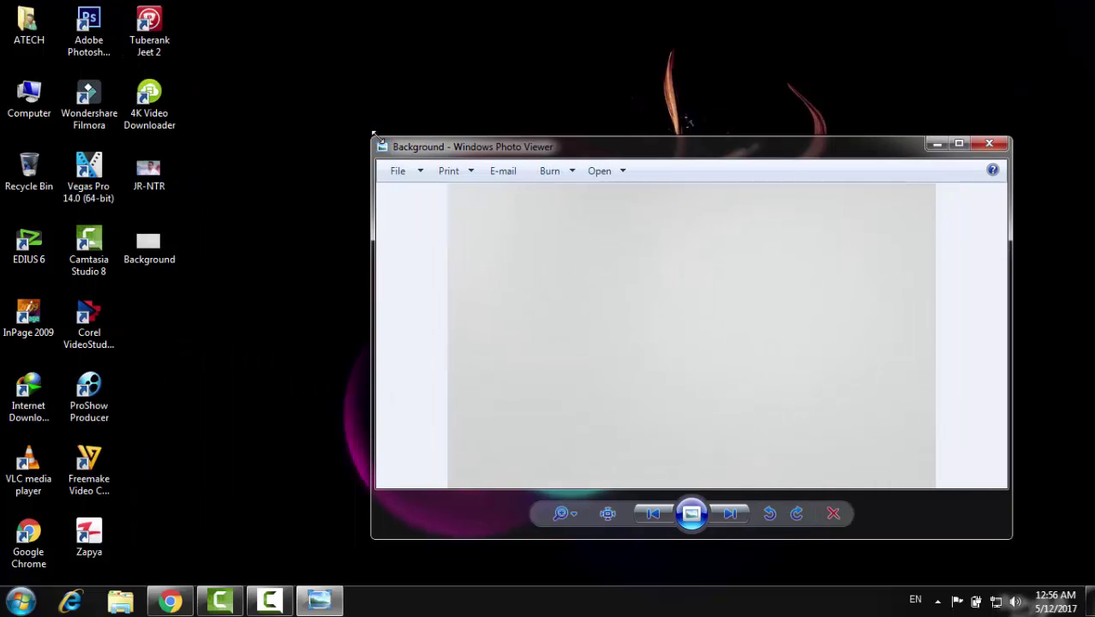
{"action": "left_click_drag", "start_coordinate": [492, 144], "coordinate": [371, 125]}
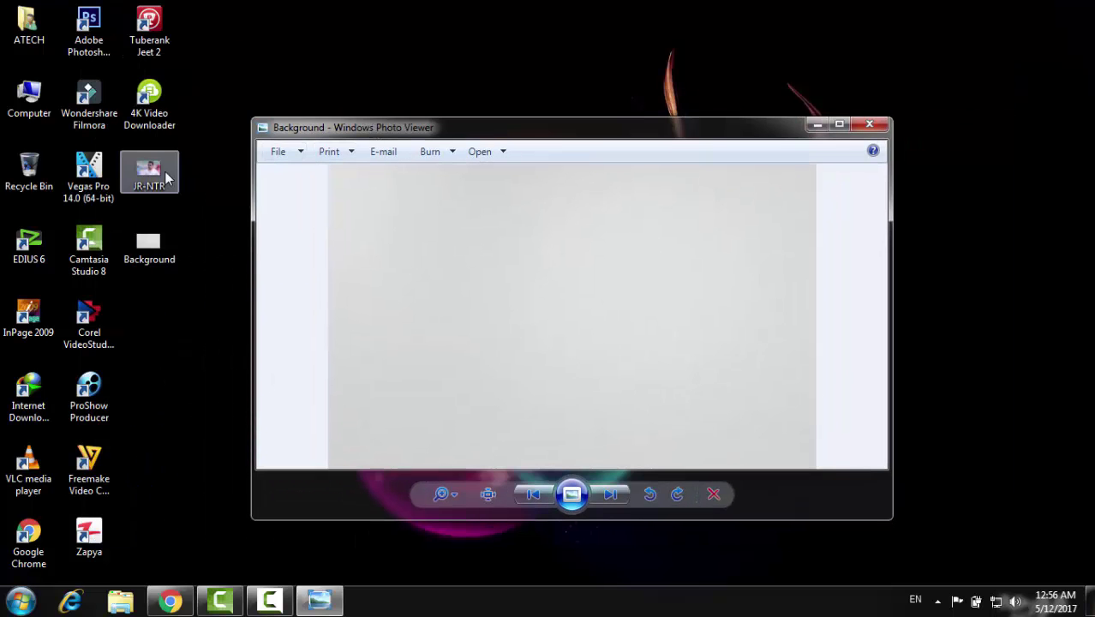
{"action": "left_click_drag", "start_coordinate": [164, 170], "coordinate": [506, 286]}
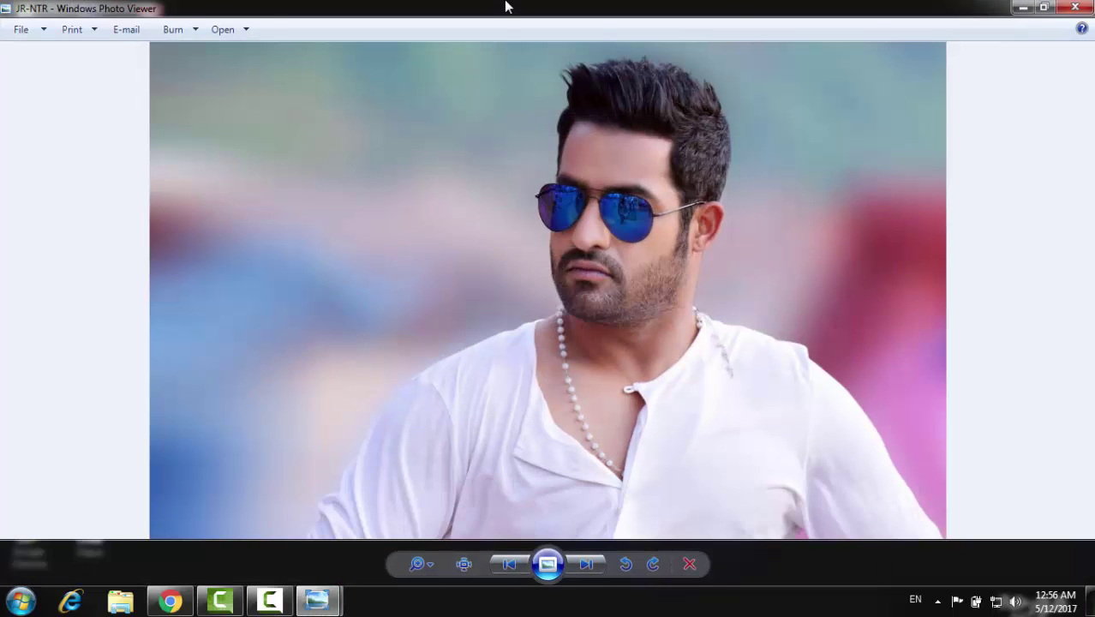
{"action": "double_click", "coordinate": [505, 4]}
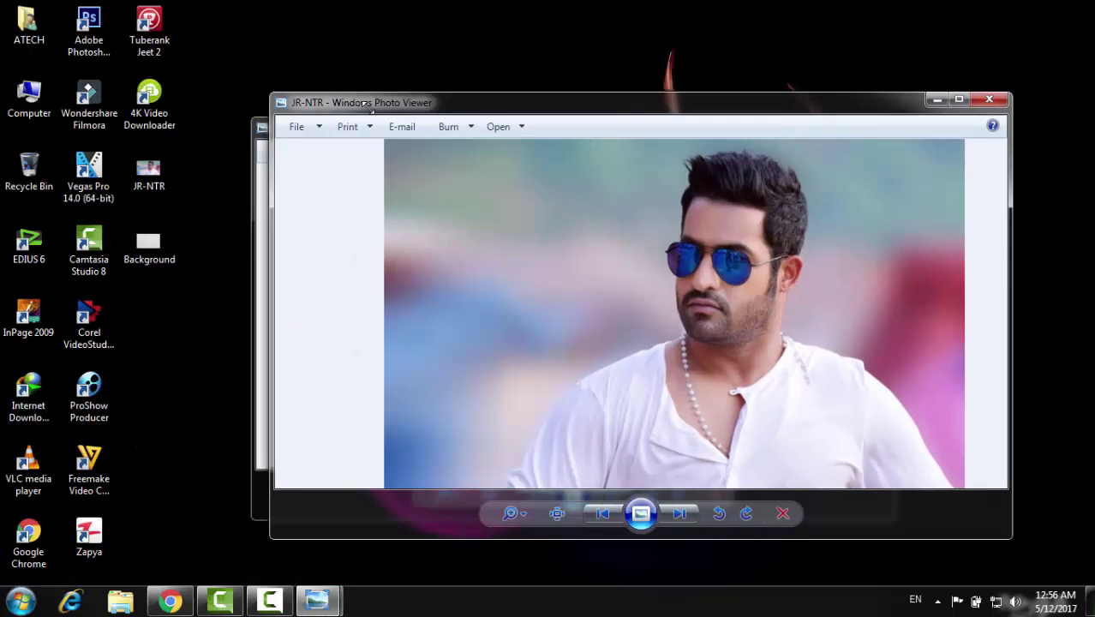
{"action": "left_click_drag", "start_coordinate": [195, 67], "coordinate": [469, 130]}
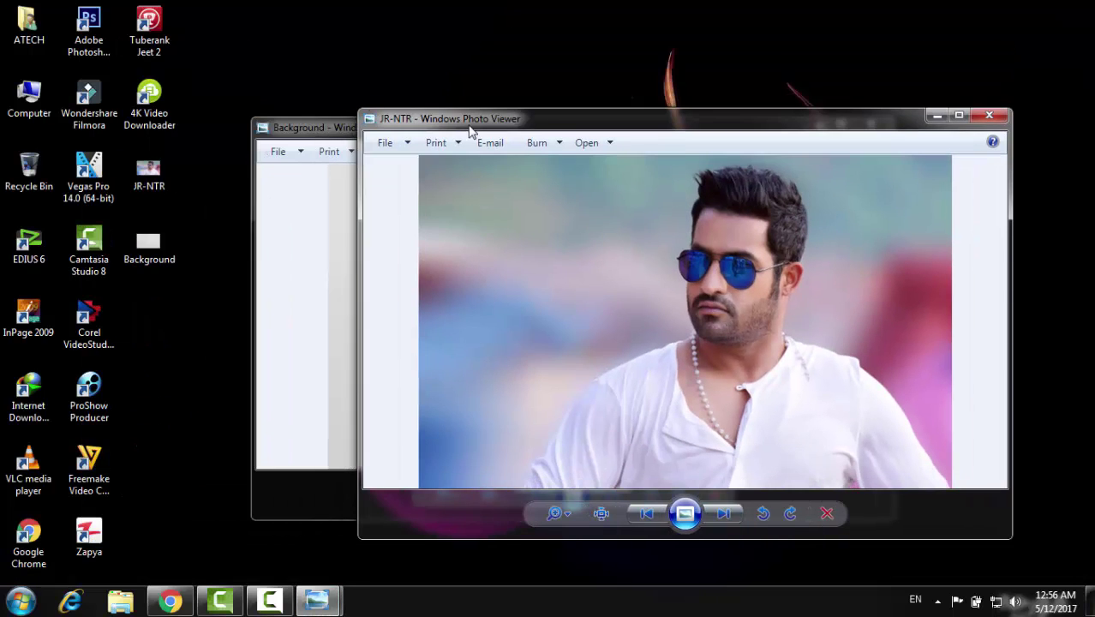
{"action": "left_click_drag", "start_coordinate": [536, 122], "coordinate": [421, 125]}
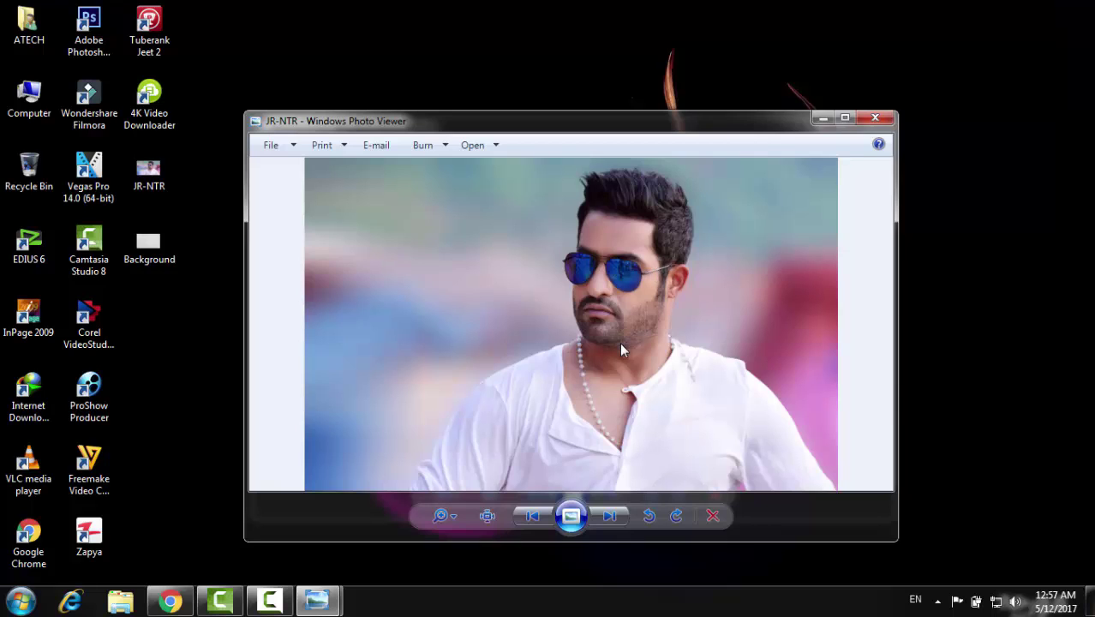
{"action": "left_click", "coordinate": [863, 125]}
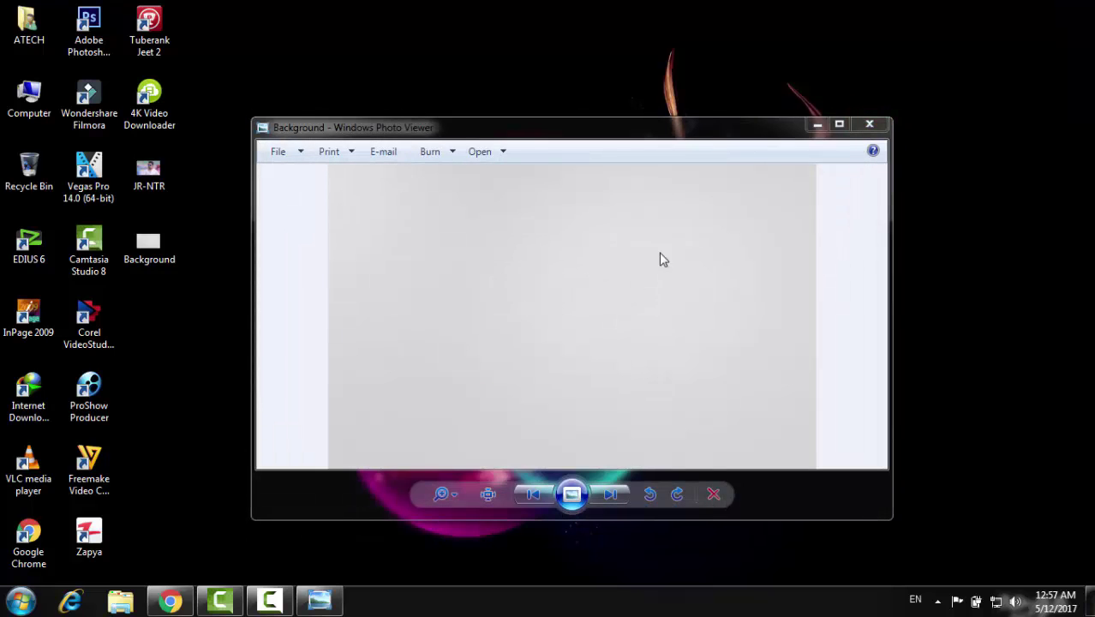
{"action": "left_click", "coordinate": [869, 128]}
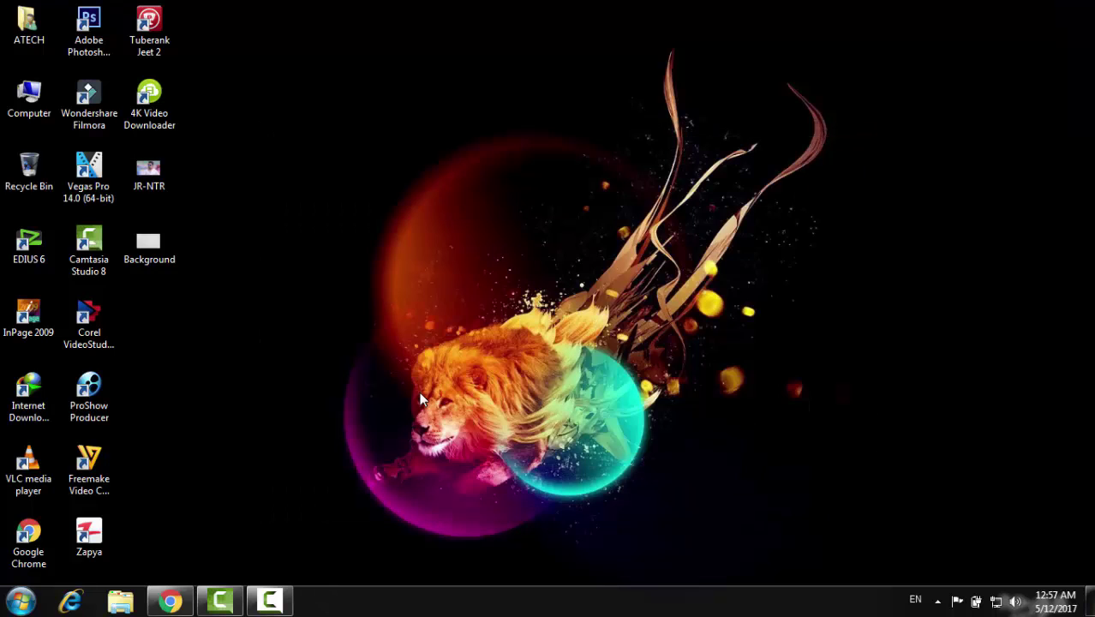
Step: Launch Photoshop, open JR-NTR.jpg from the desktop, and choose the Polygonal Lasso Tool
{"action": "double_click", "coordinate": [95, 41]}
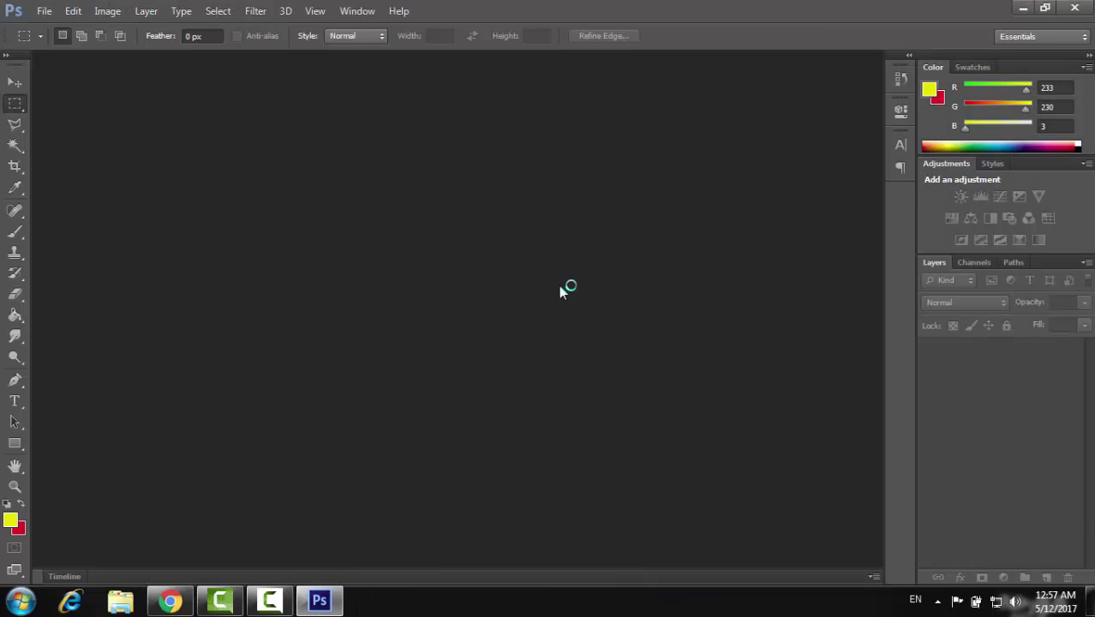
{"action": "left_click", "coordinate": [318, 600]}
{"action": "mouse_move", "coordinate": [149, 171]}
{"action": "left_mouse_down"}
{"action": "mouse_move", "coordinate": [326, 599]}
{"action": "mouse_move", "coordinate": [486, 289]}
{"action": "left_mouse_up"}
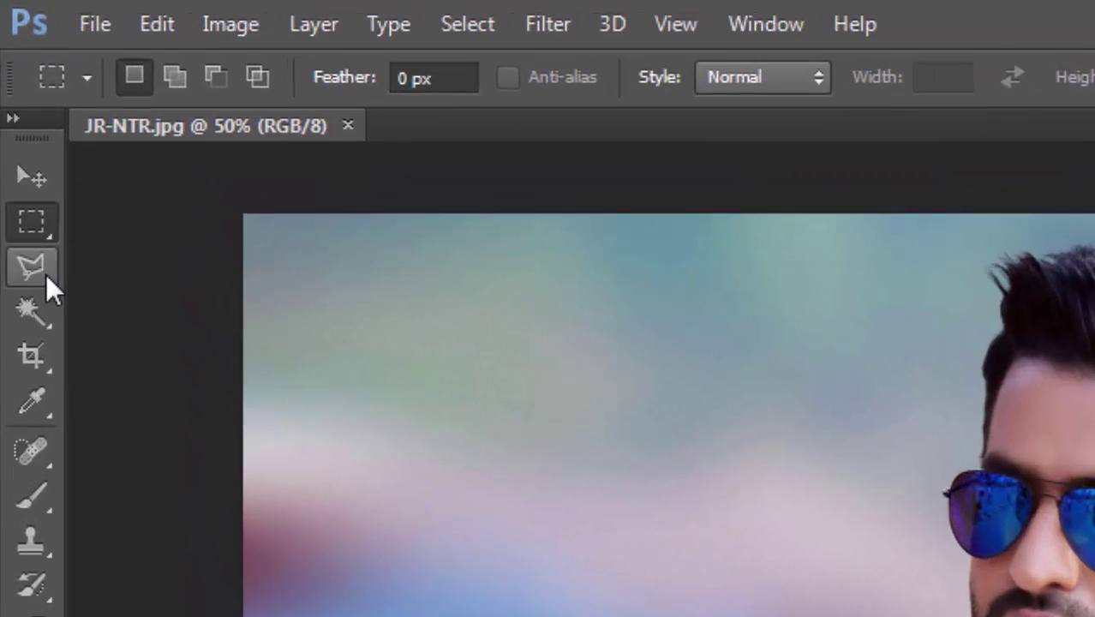
{"action": "left_click", "coordinate": [45, 272]}
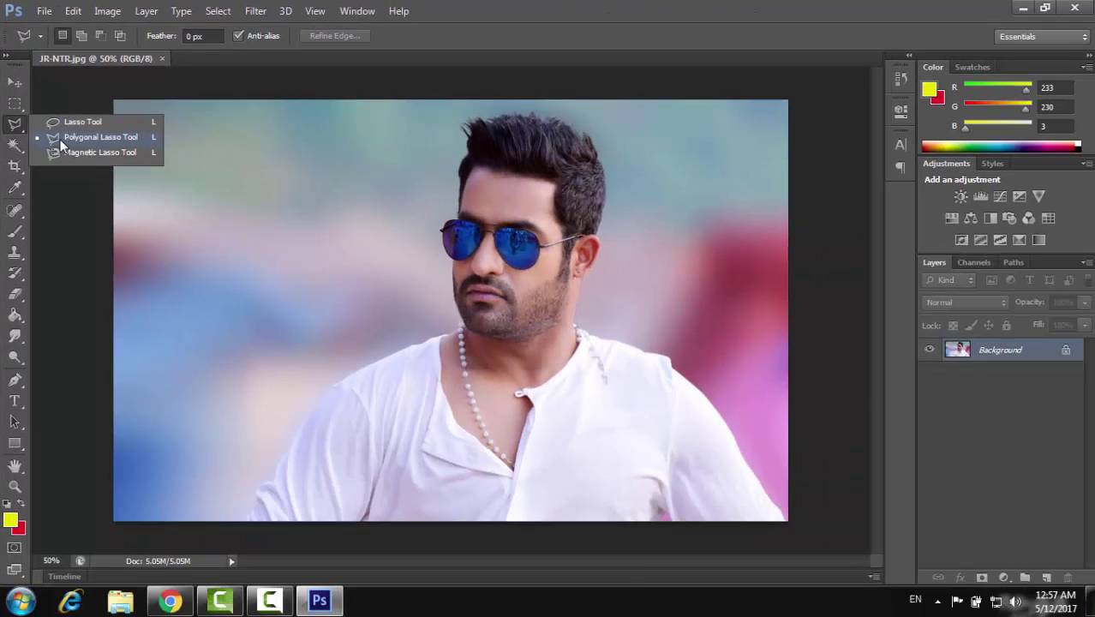
{"action": "left_click", "coordinate": [60, 142]}
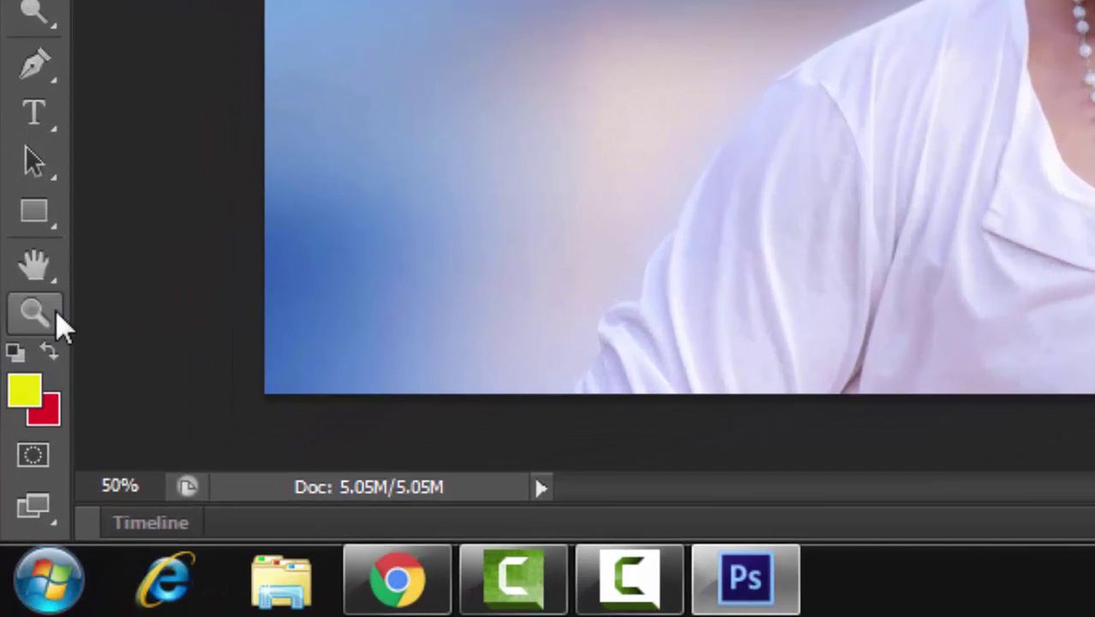
Step: Zoom the portrait to 100% centred on the face and sunglasses, back on the Polygonal Lasso
{"action": "left_click", "coordinate": [57, 315]}
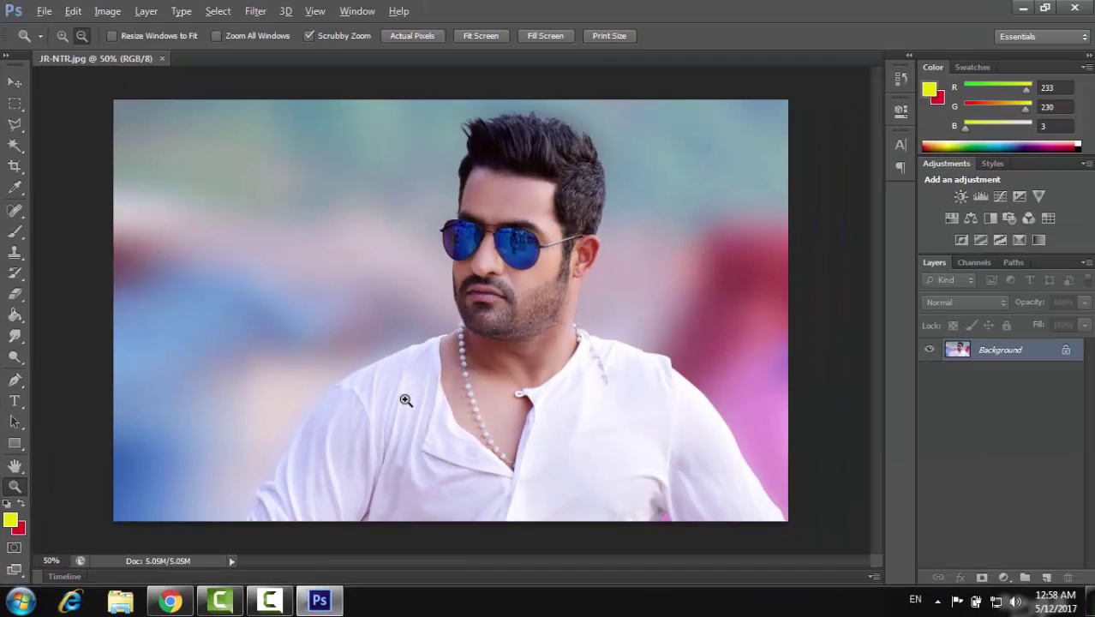
{"action": "left_click", "coordinate": [405, 400], "text": "alt"}
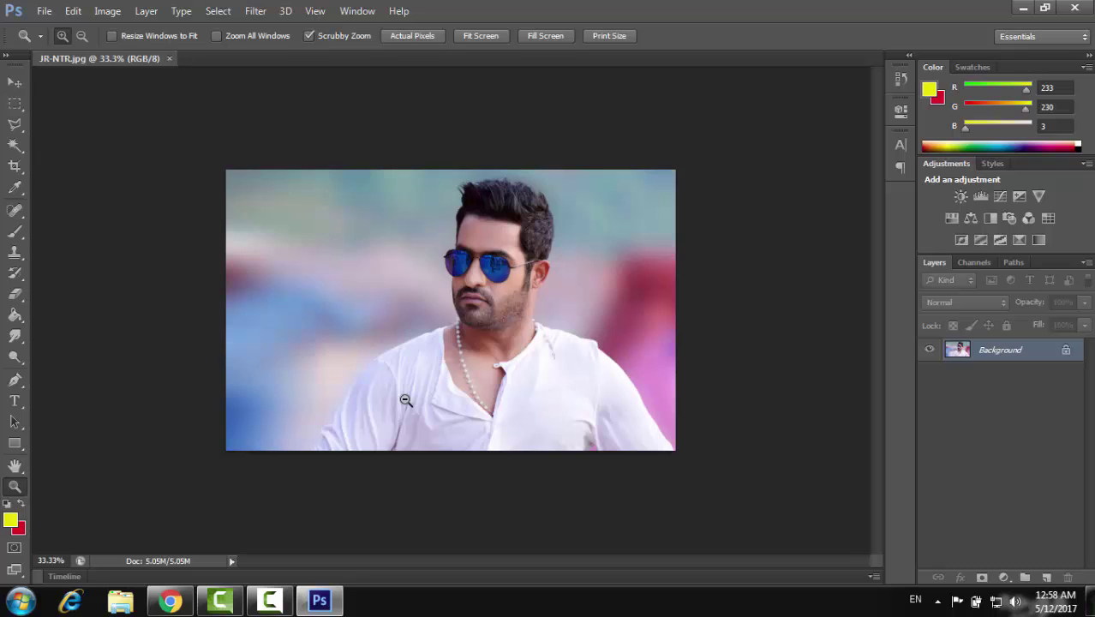
{"action": "key", "text": "alt"}
{"action": "left_click", "coordinate": [474, 295]}
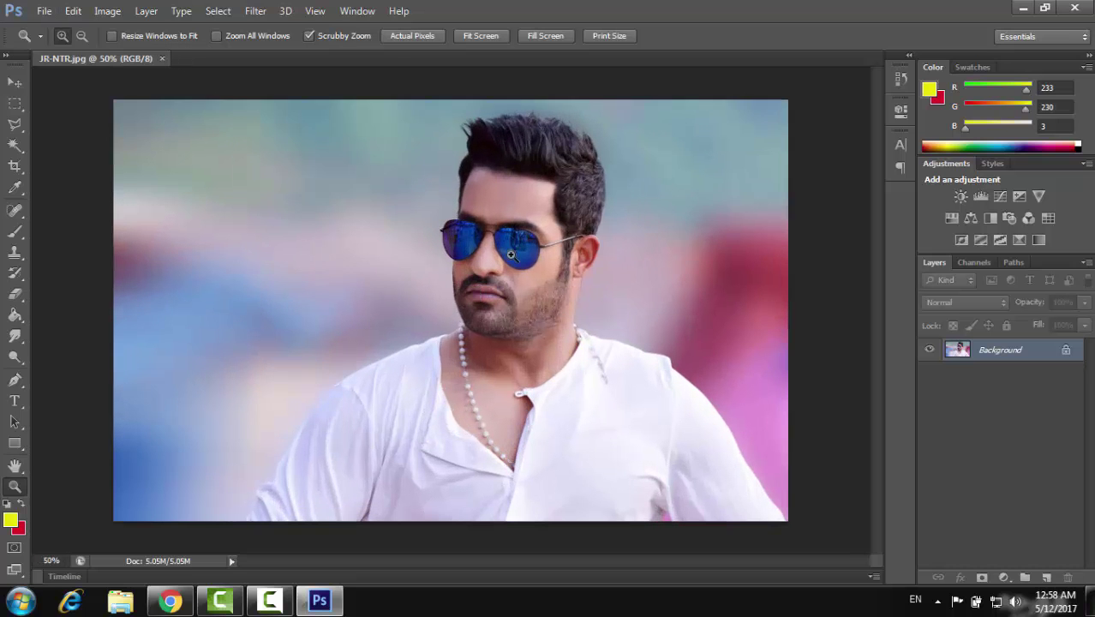
{"action": "left_click", "coordinate": [512, 255]}
{"action": "left_click", "coordinate": [556, 246]}
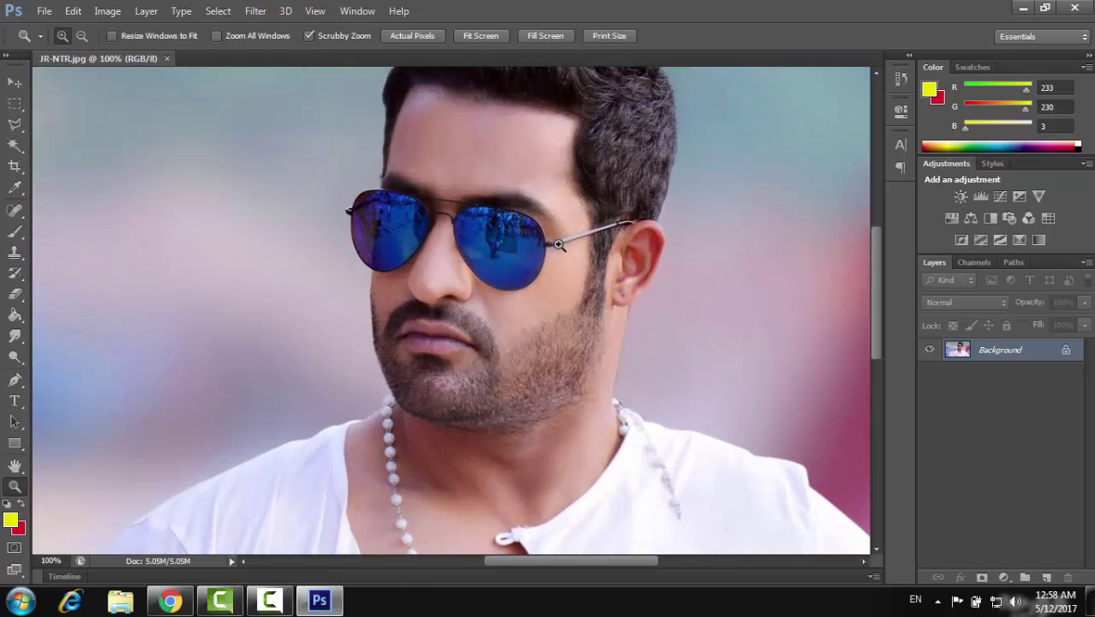
{"action": "left_click", "coordinate": [557, 246]}
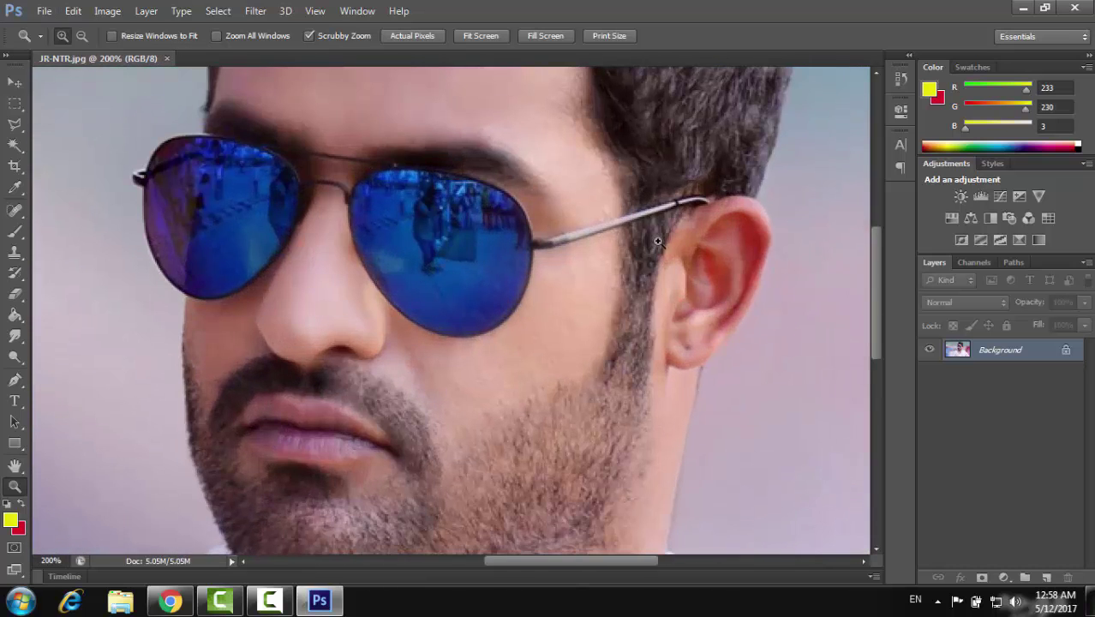
{"action": "left_click", "coordinate": [553, 302], "text": "alt"}
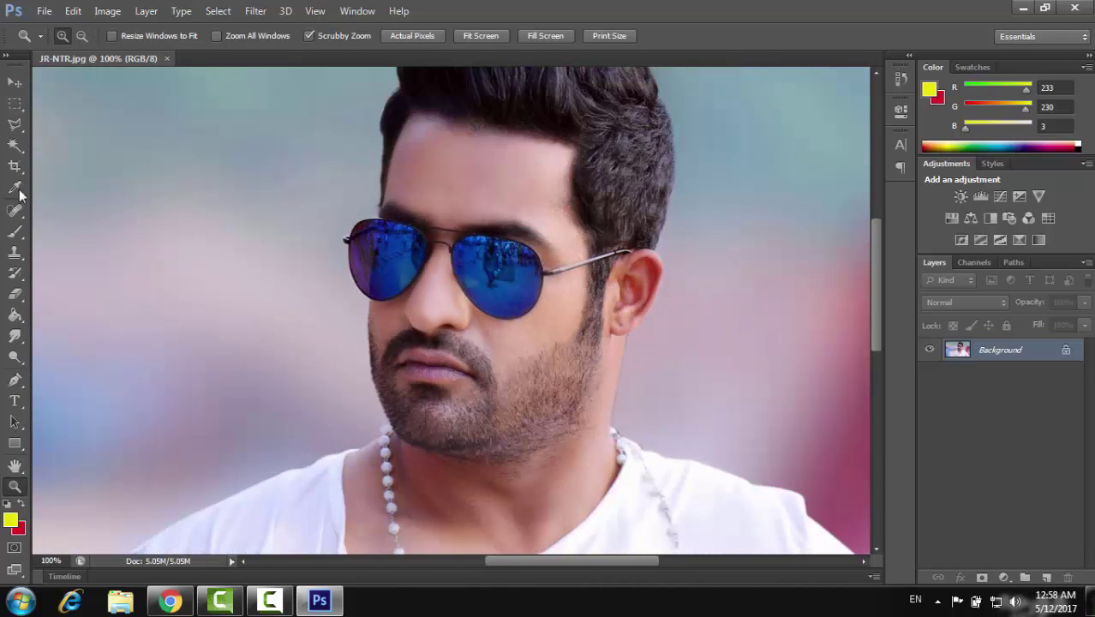
{"action": "left_click", "coordinate": [16, 127]}
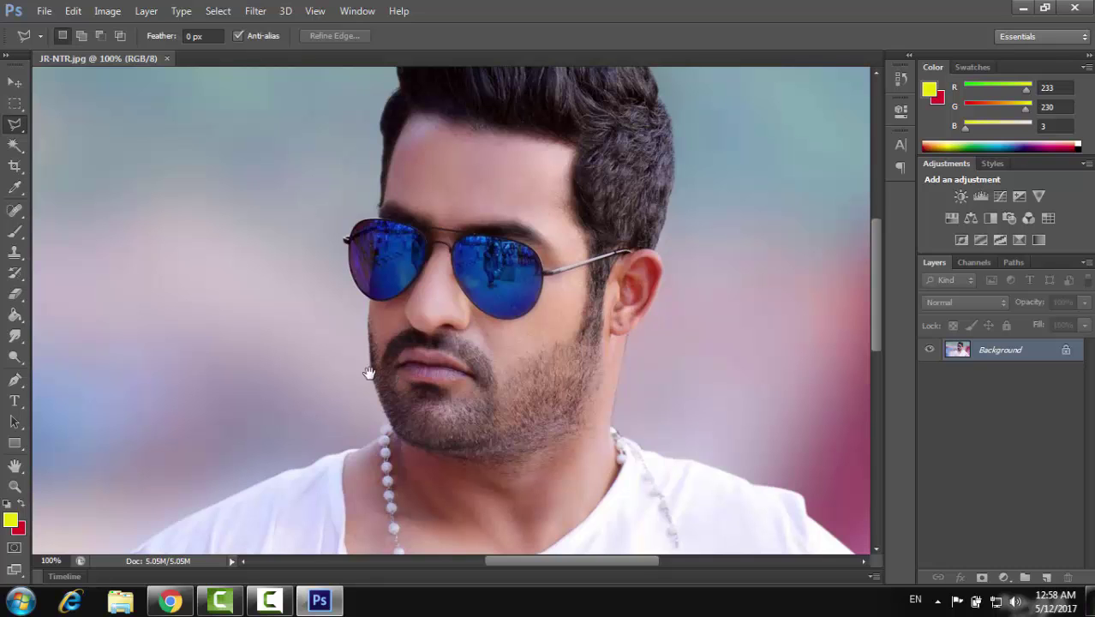
Step: Pan down to the man's right shoulder and start tracing the outline along its edge
{"action": "scroll", "coordinate": [390, 319], "scroll_direction": "down", "scroll_amount": 1}
{"action": "scroll", "coordinate": [390, 319], "scroll_direction": "left", "scroll_amount": 1}
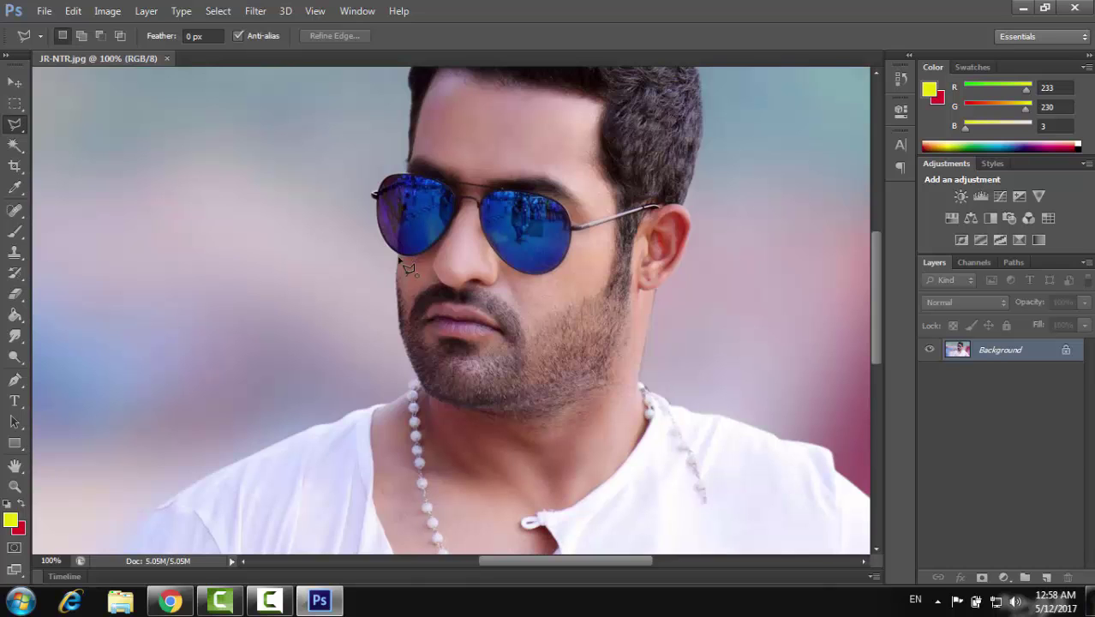
{"action": "scroll", "coordinate": [406, 263], "scroll_direction": "down", "scroll_amount": 3}
{"action": "scroll", "coordinate": [406, 263], "scroll_direction": "left", "scroll_amount": 4}
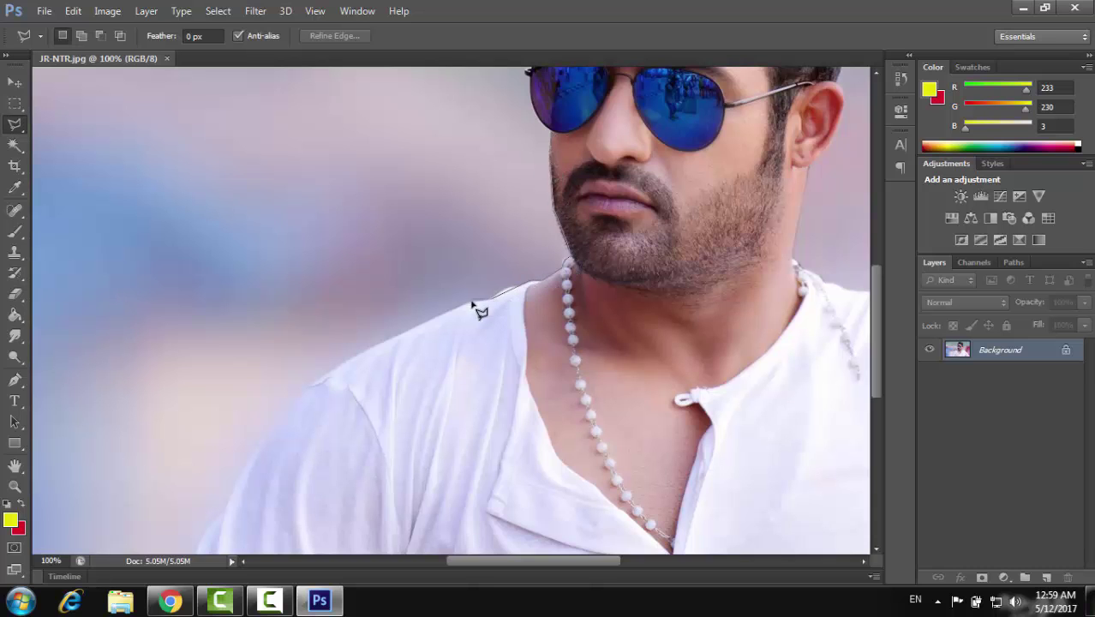
{"action": "scroll", "coordinate": [471, 310], "scroll_direction": "left", "scroll_amount": 2}
{"action": "scroll", "coordinate": [374, 359], "scroll_direction": "down", "scroll_amount": 3}
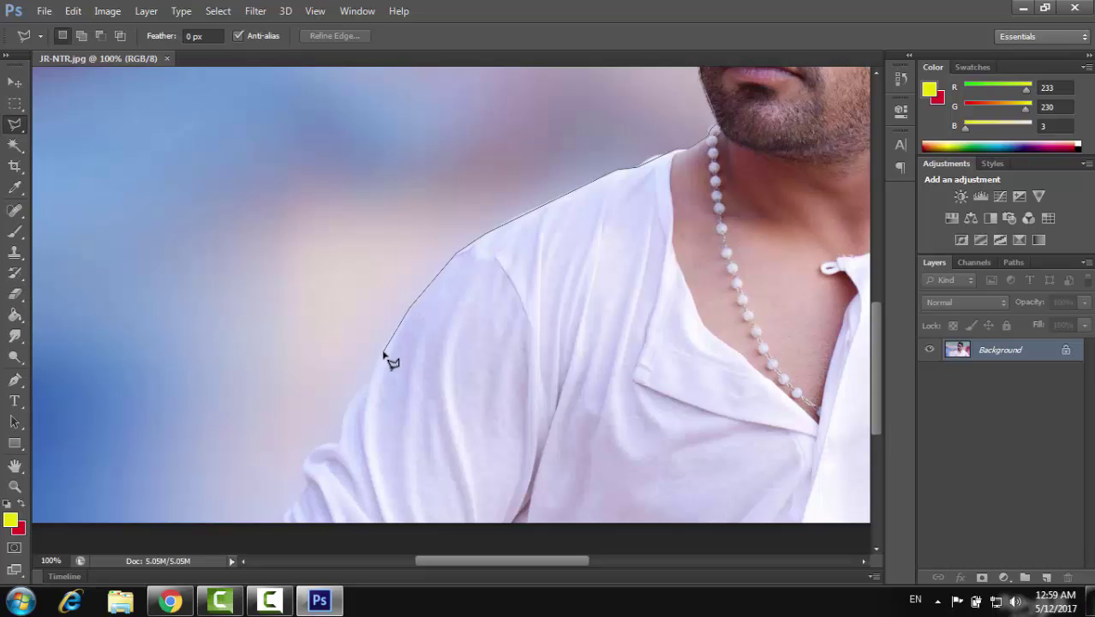
{"action": "scroll", "coordinate": [394, 342], "scroll_direction": "down", "scroll_amount": 2}
{"action": "scroll", "coordinate": [394, 343], "scroll_direction": "left", "scroll_amount": 1}
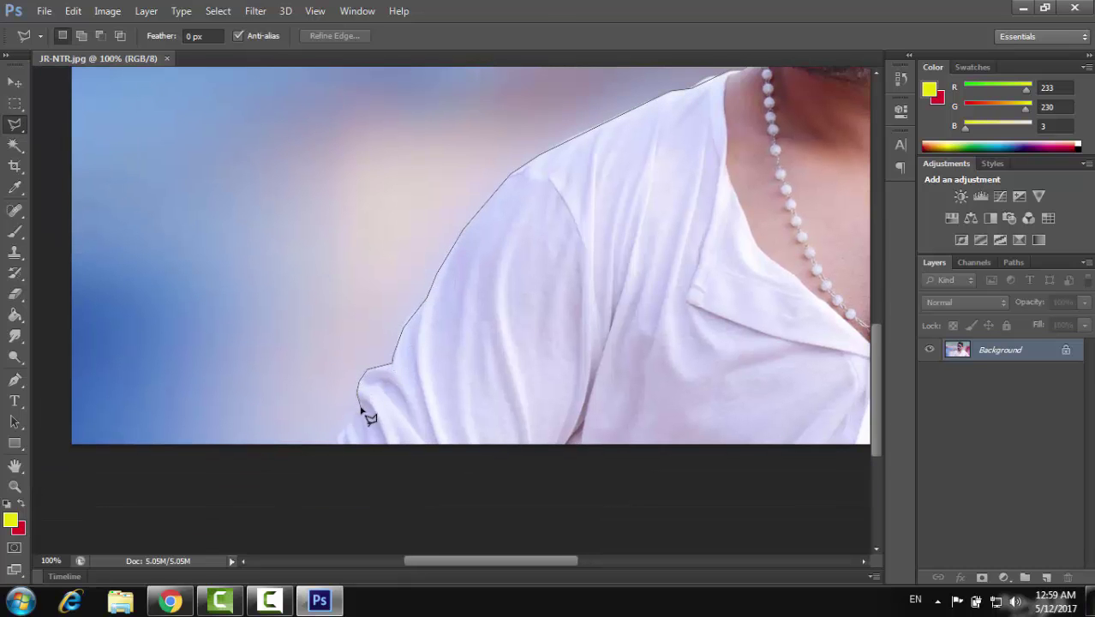
{"action": "scroll", "coordinate": [358, 390], "scroll_direction": "down", "scroll_amount": 1}
{"action": "scroll", "coordinate": [415, 320], "scroll_direction": "right", "scroll_amount": 10}
{"action": "scroll", "coordinate": [445, 323], "scroll_direction": "up", "scroll_amount": 2}
{"action": "left_click_drag", "start_coordinate": [445, 324], "coordinate": [415, 318]}
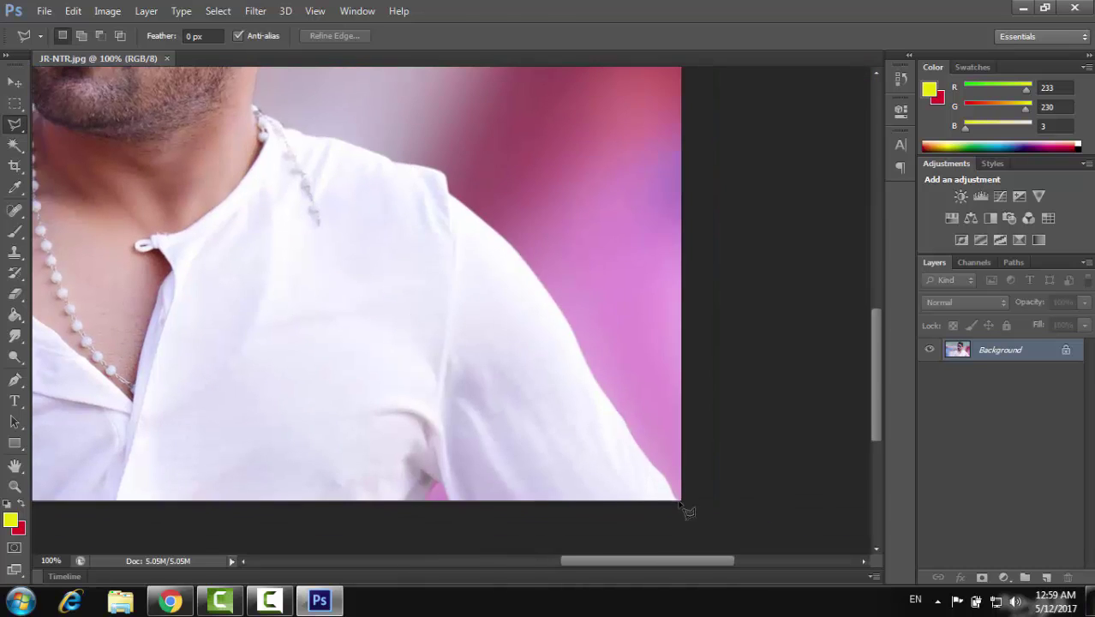
Step: Continue the trace up around the ear and hair and close it into a selection
{"action": "scroll", "coordinate": [506, 246], "scroll_direction": "up", "scroll_amount": 2}
{"action": "scroll", "coordinate": [506, 246], "scroll_direction": "left", "scroll_amount": 2}
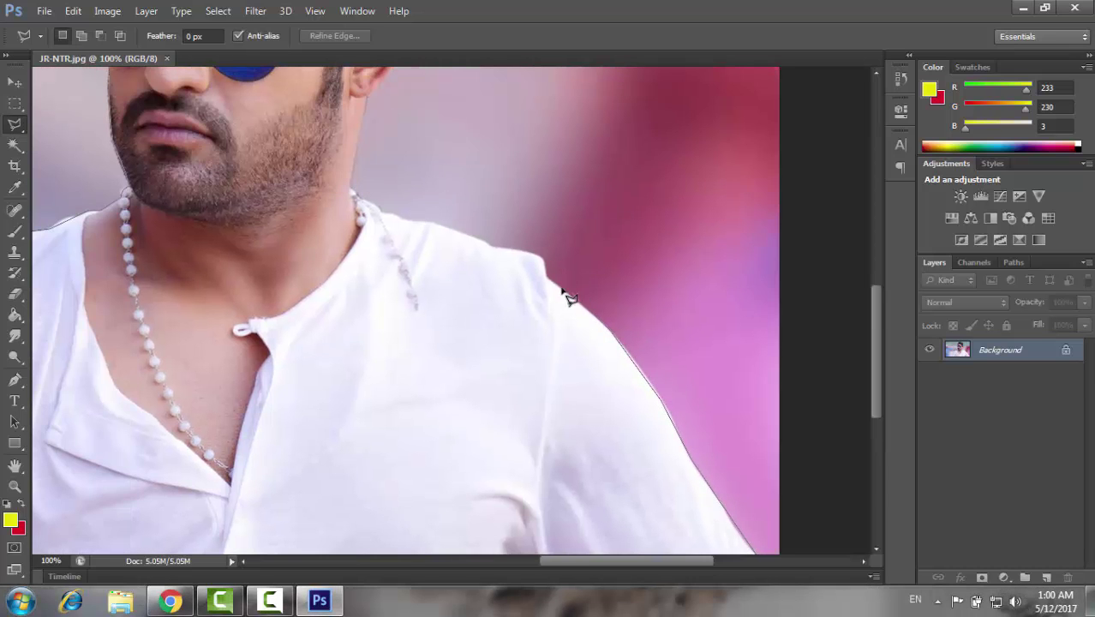
{"action": "scroll", "coordinate": [586, 318], "scroll_direction": "up", "scroll_amount": 2}
{"action": "scroll", "coordinate": [586, 317], "scroll_direction": "left", "scroll_amount": 2}
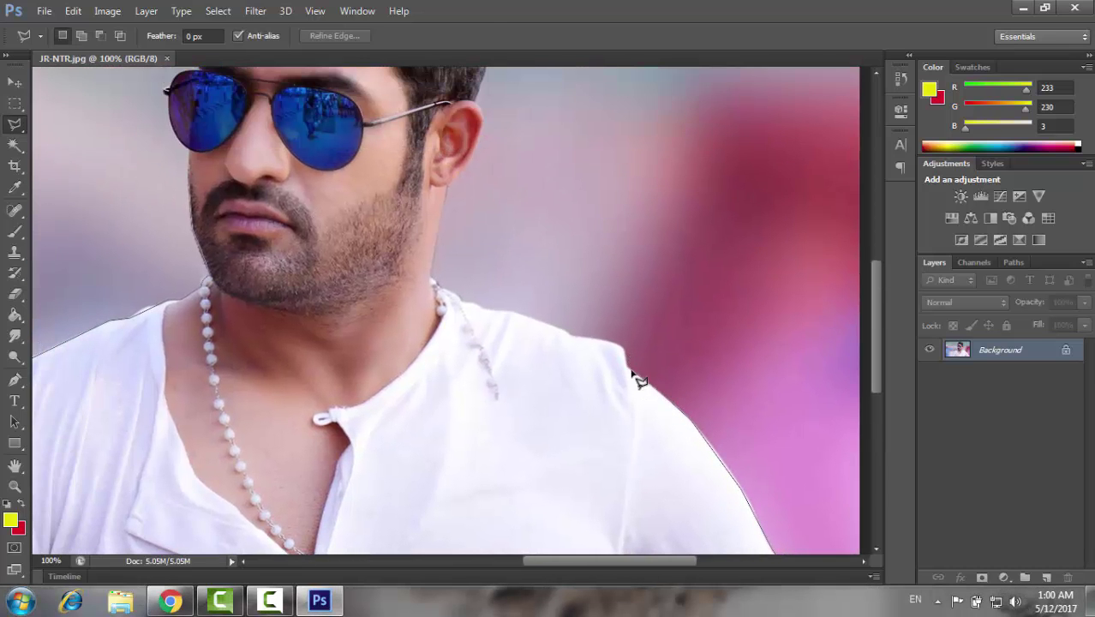
{"action": "scroll", "coordinate": [643, 375], "scroll_direction": "up", "scroll_amount": 2}
{"action": "scroll", "coordinate": [642, 375], "scroll_direction": "left", "scroll_amount": 2}
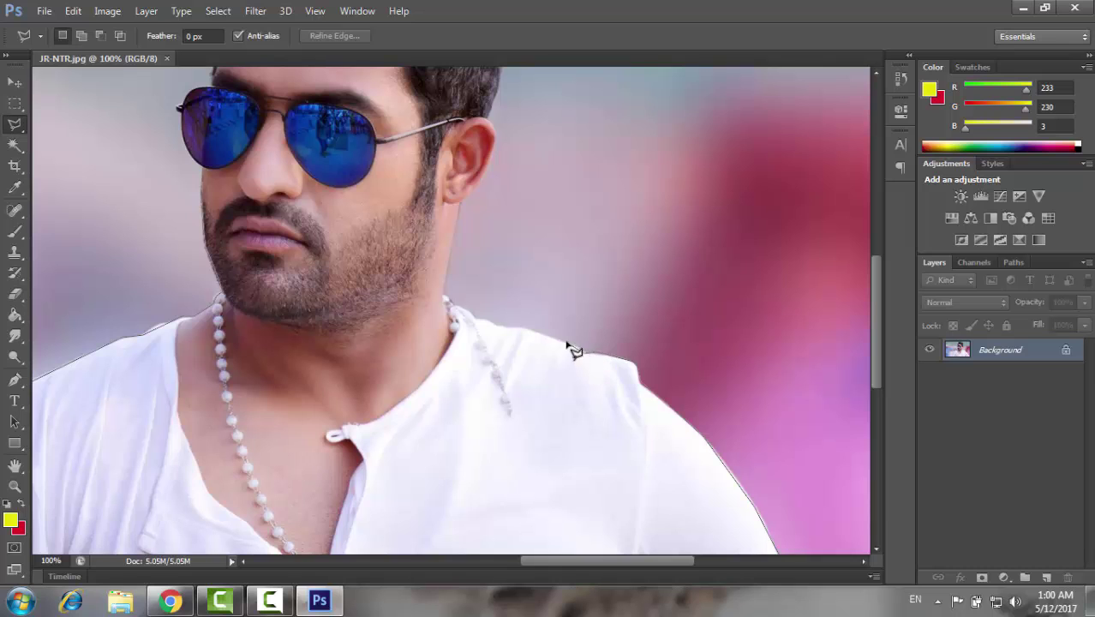
{"action": "scroll", "coordinate": [600, 351], "scroll_direction": "left", "scroll_amount": 3}
{"action": "scroll", "coordinate": [570, 322], "scroll_direction": "up", "scroll_amount": 2}
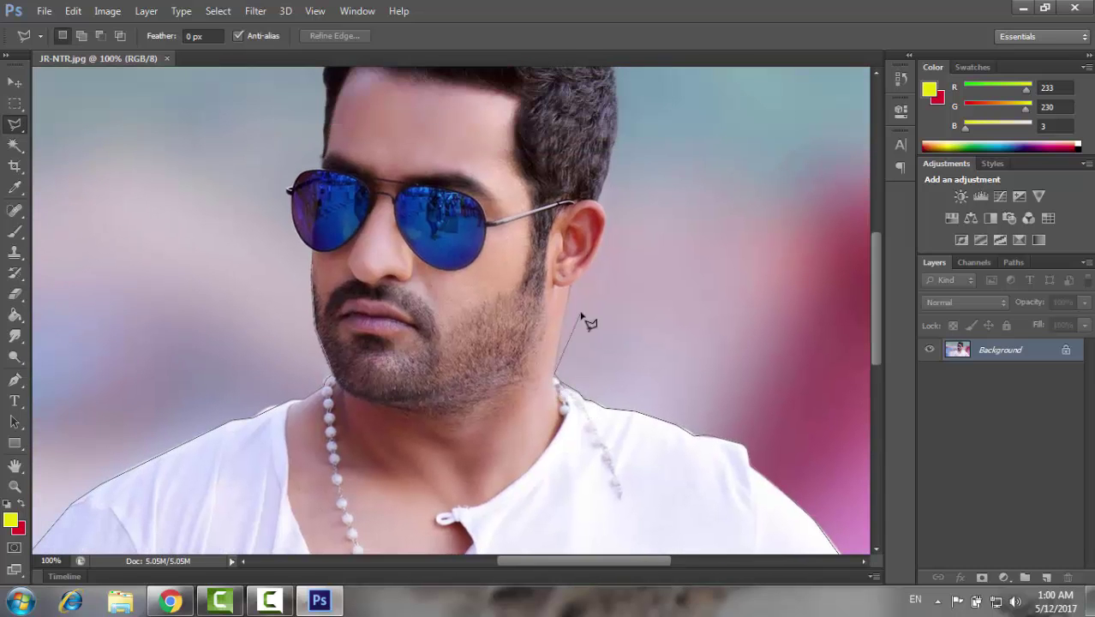
{"action": "scroll", "coordinate": [591, 334], "scroll_direction": "up", "scroll_amount": 2}
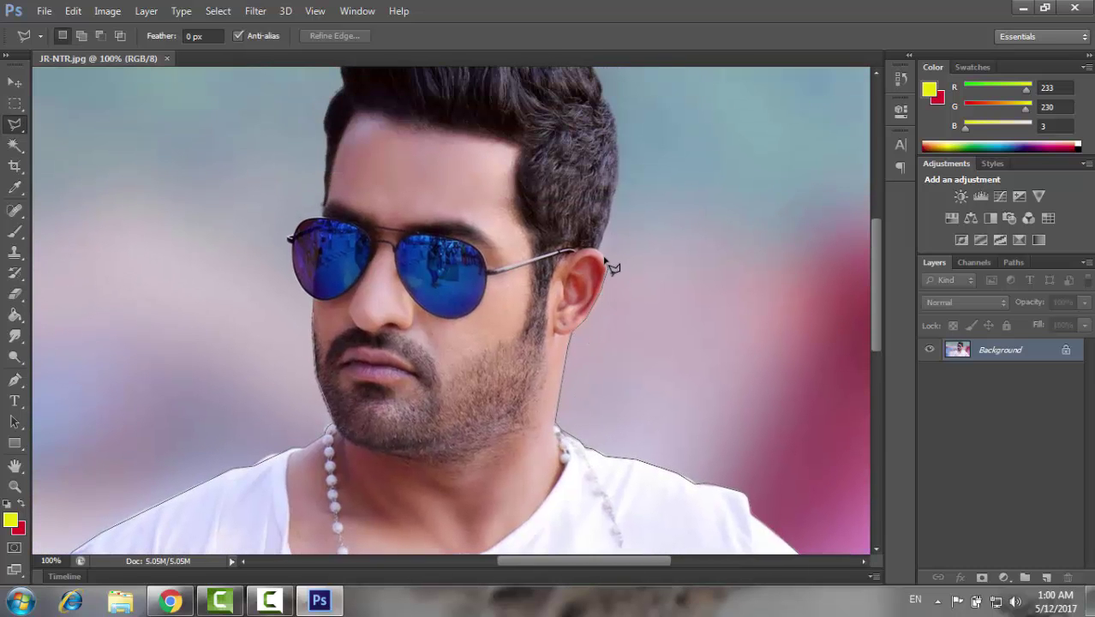
{"action": "scroll", "coordinate": [604, 257], "scroll_direction": "up", "scroll_amount": 1}
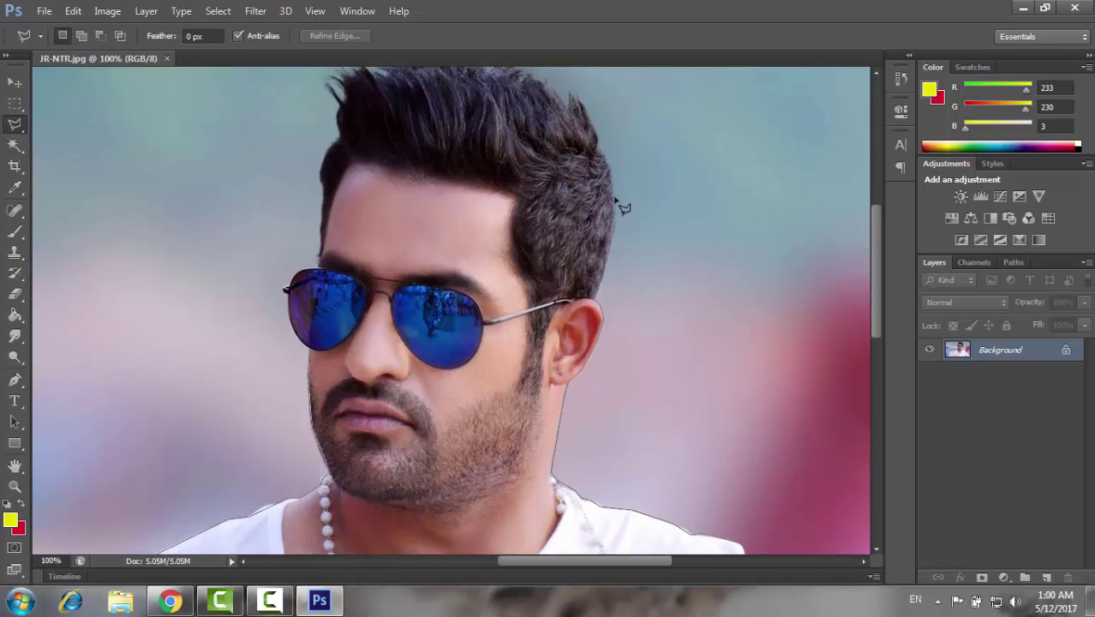
{"action": "scroll", "coordinate": [642, 221], "scroll_direction": "up", "scroll_amount": 1}
{"action": "scroll", "coordinate": [642, 221], "scroll_direction": "left", "scroll_amount": 1}
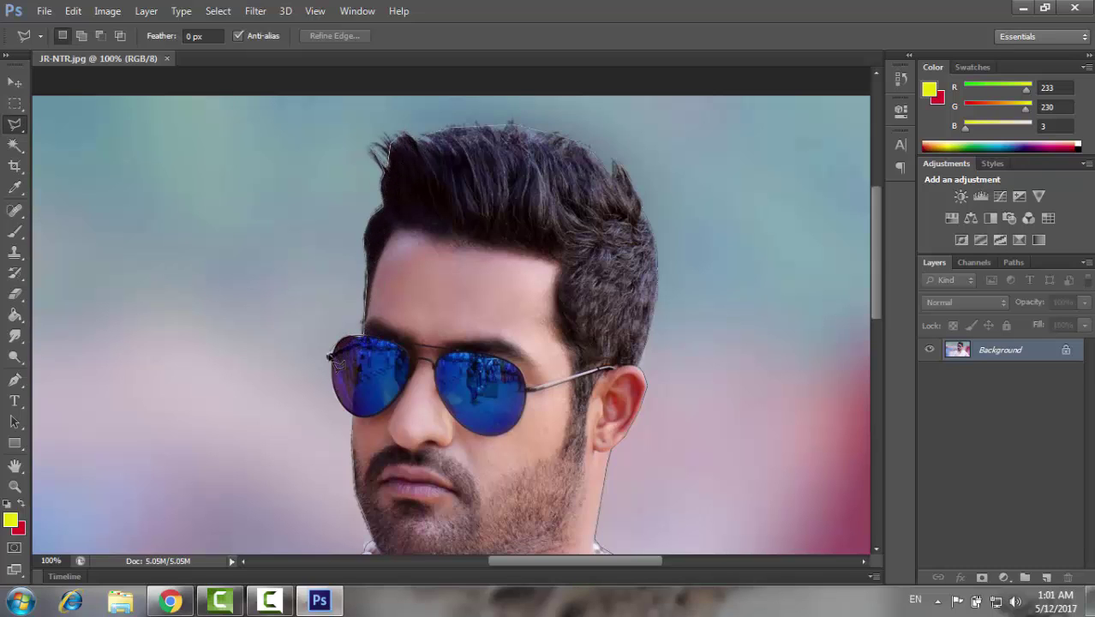
{"action": "left_click", "coordinate": [354, 417]}
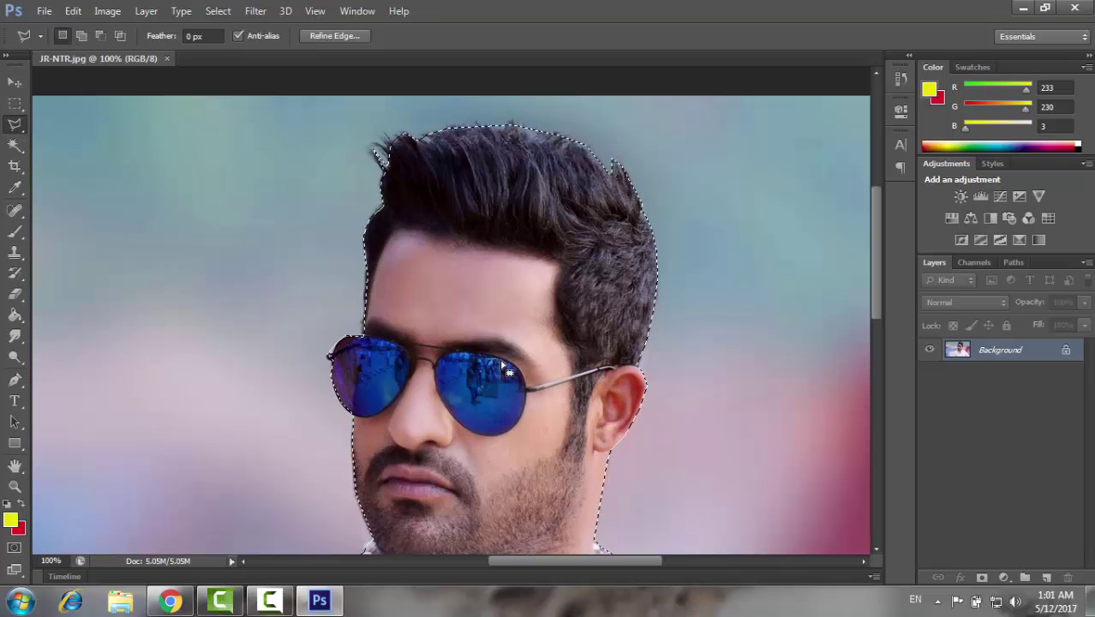
Step: Zoom out to about 50% to see the whole photo and the man's selection
{"action": "key", "text": "ctrl+d"}
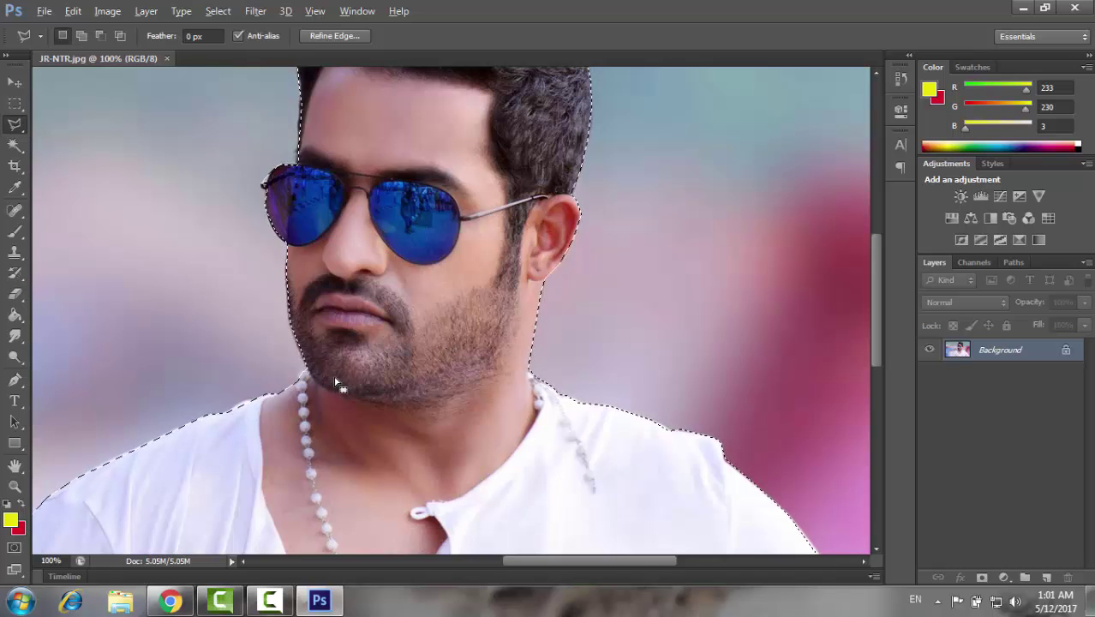
{"action": "left_click", "coordinate": [15, 485]}
{"action": "key", "text": "ctrl+minus"}
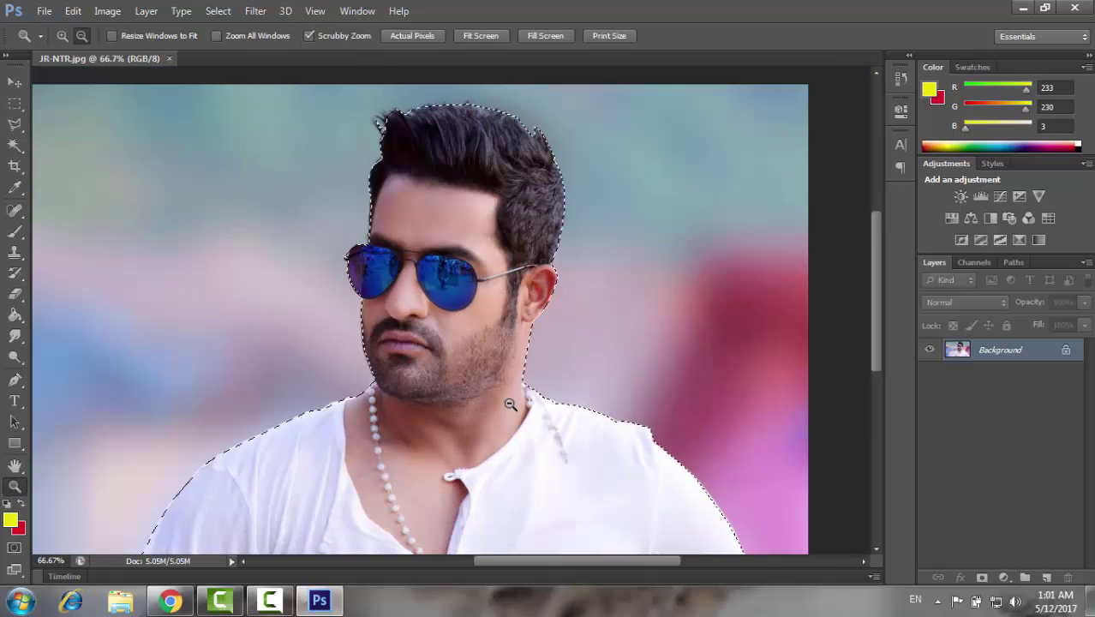
{"action": "key", "text": "ctrl+minus"}
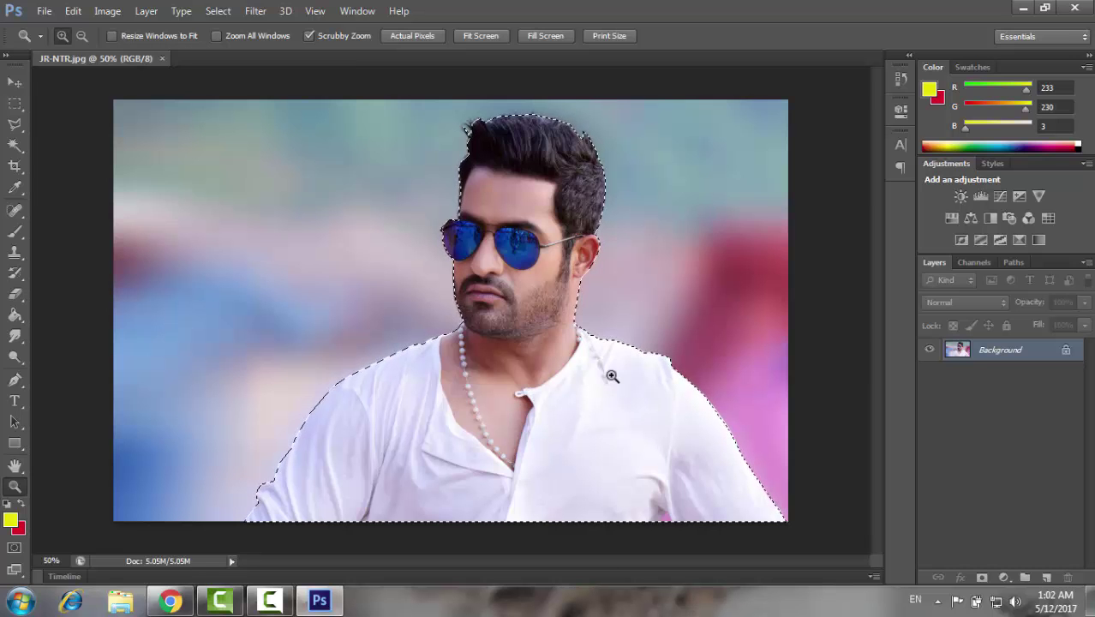
Step: Copy the selected man from the JR-NTR portrait
{"action": "key", "text": "v"}
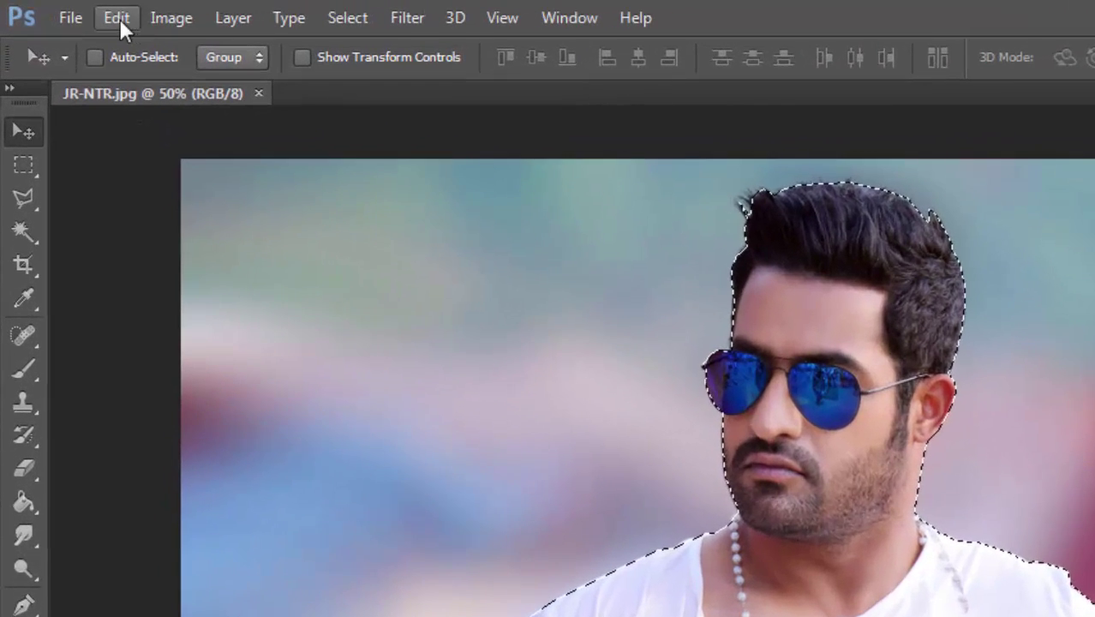
{"action": "left_click", "coordinate": [120, 18]}
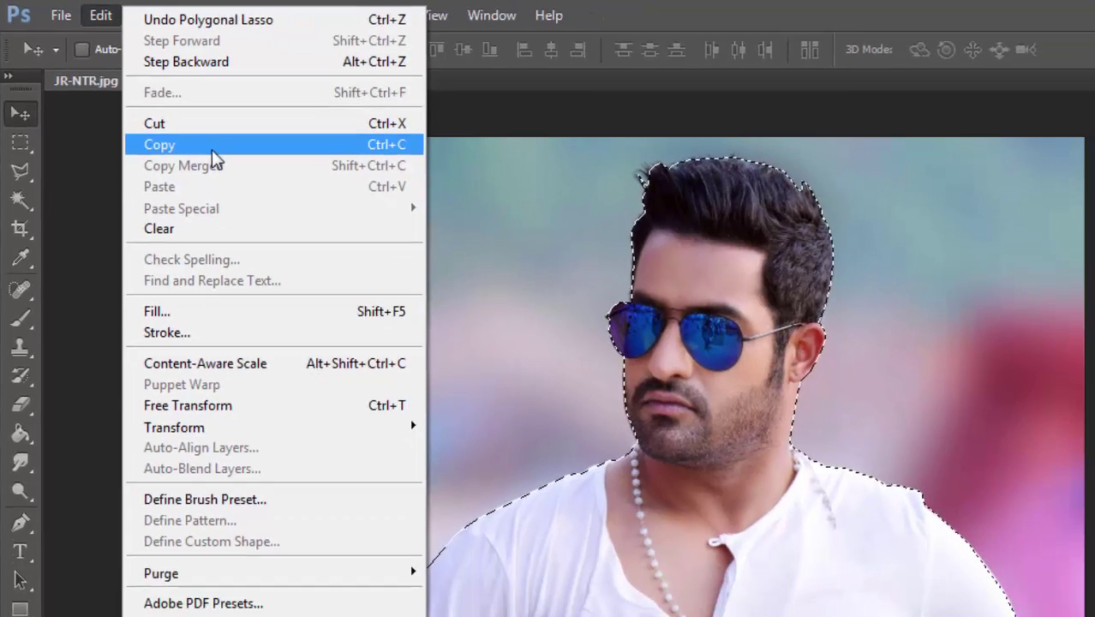
{"action": "left_click", "coordinate": [211, 145]}
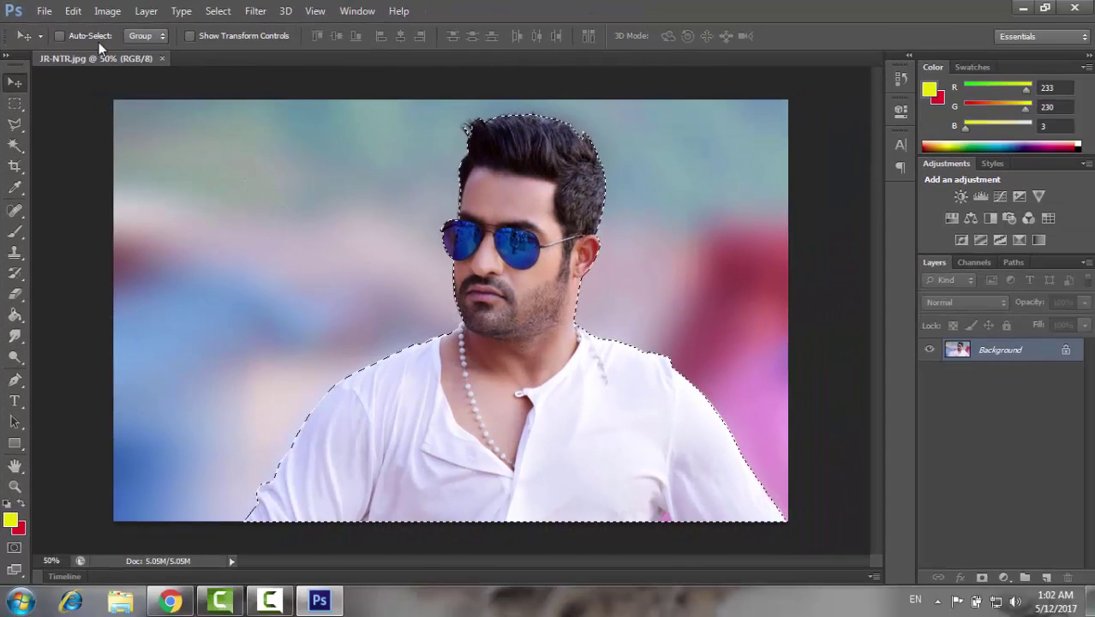
Step: Open Background.jpg from the Desktop as a second document
{"action": "left_click", "coordinate": [44, 11]}
{"action": "left_click", "coordinate": [55, 44]}
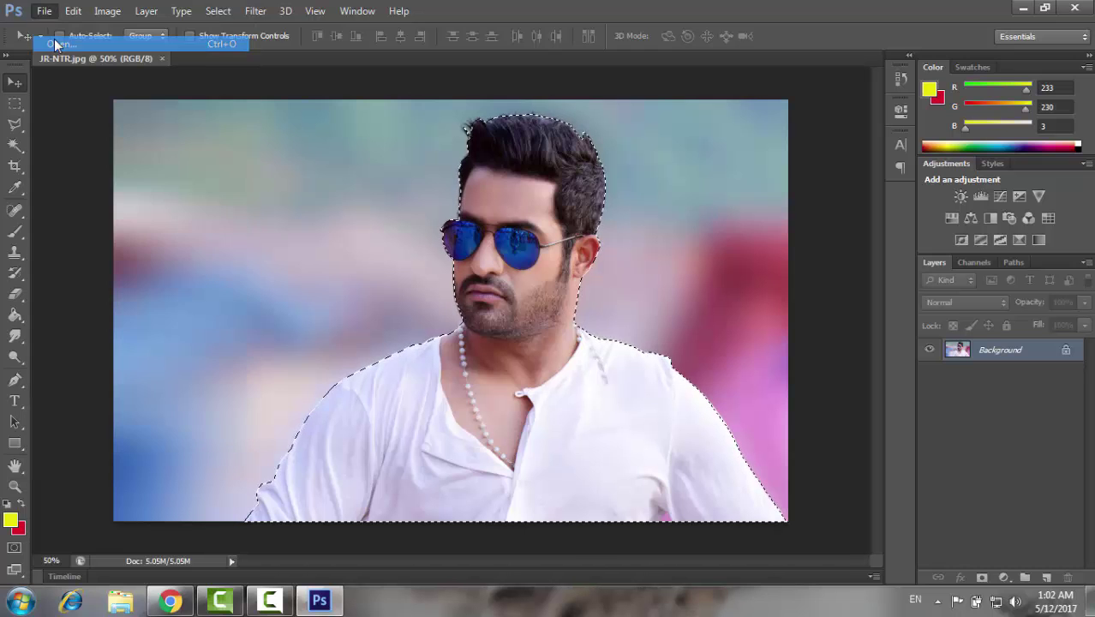
{"action": "left_click", "coordinate": [171, 197]}
{"action": "scroll", "coordinate": [370, 367], "scroll_direction": "down", "scroll_amount": 5}
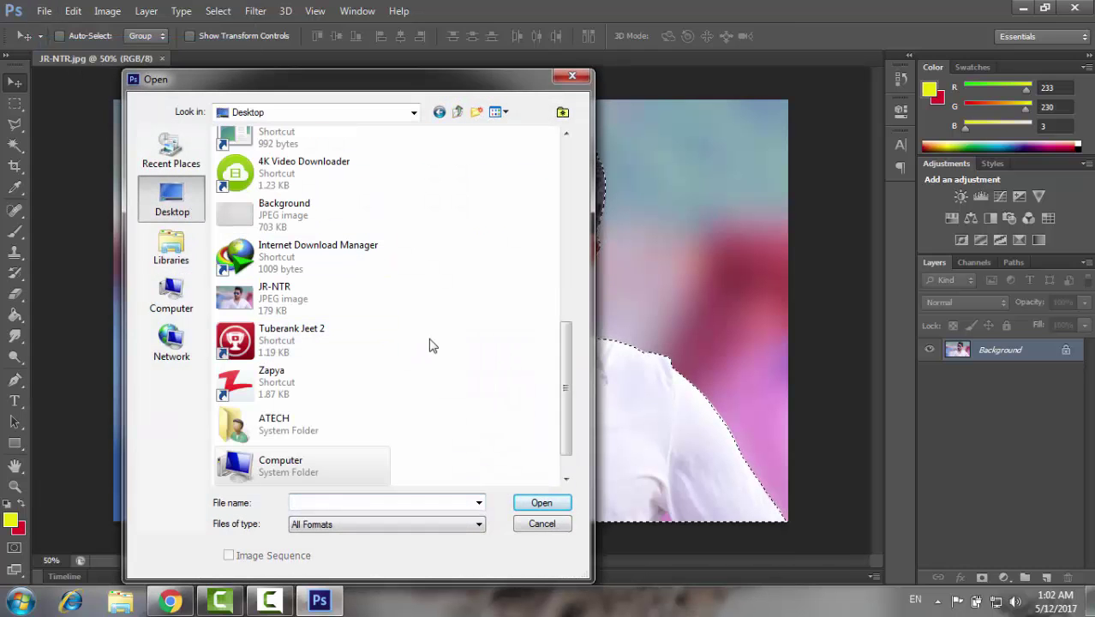
{"action": "double_click", "coordinate": [249, 220]}
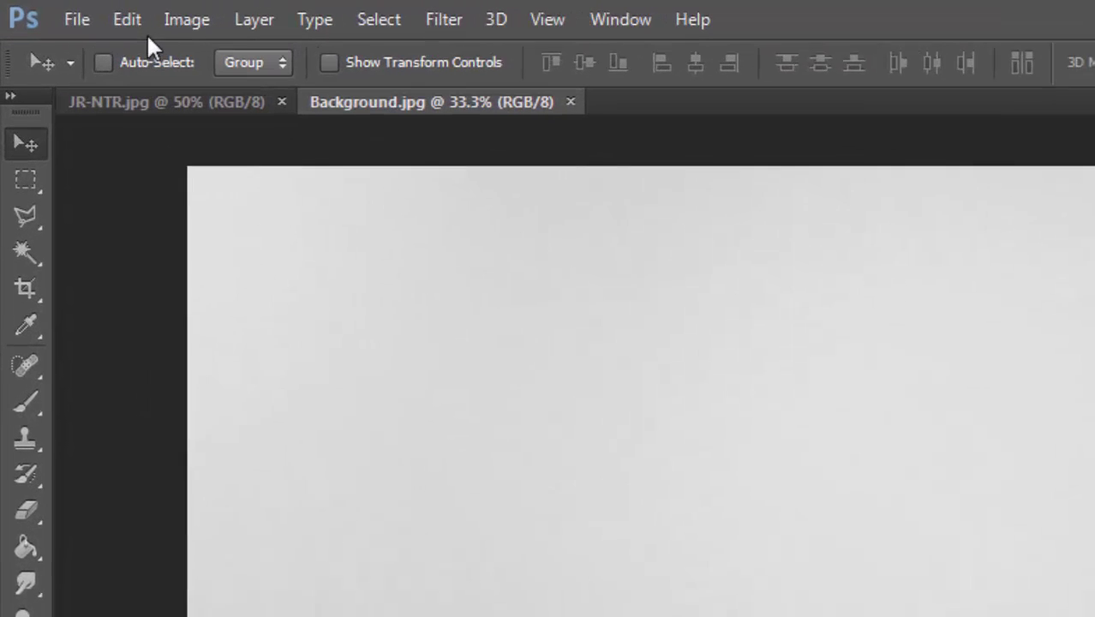
Step: Paste the copied man into Background.jpg as Layer 1
{"action": "left_click", "coordinate": [78, 13]}
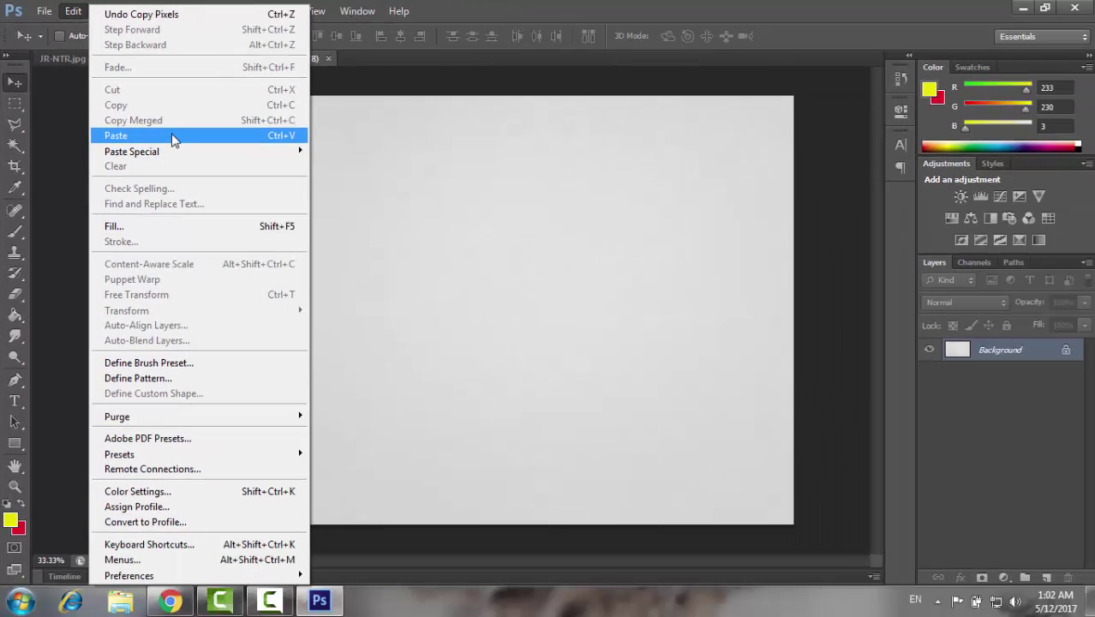
{"action": "left_click", "coordinate": [174, 137]}
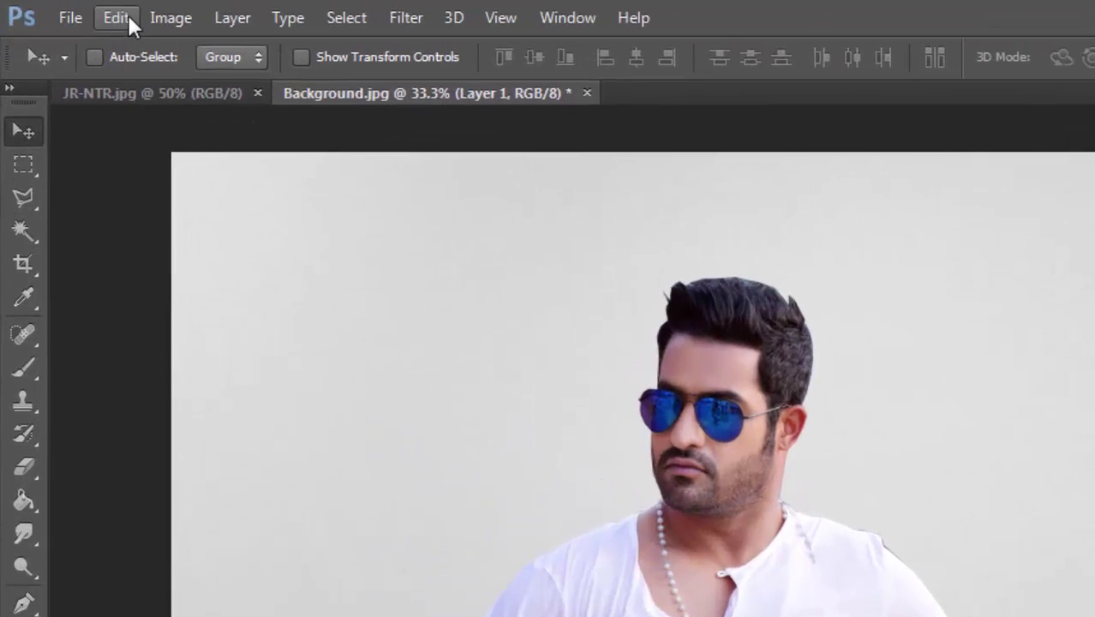
{"action": "left_click", "coordinate": [75, 11]}
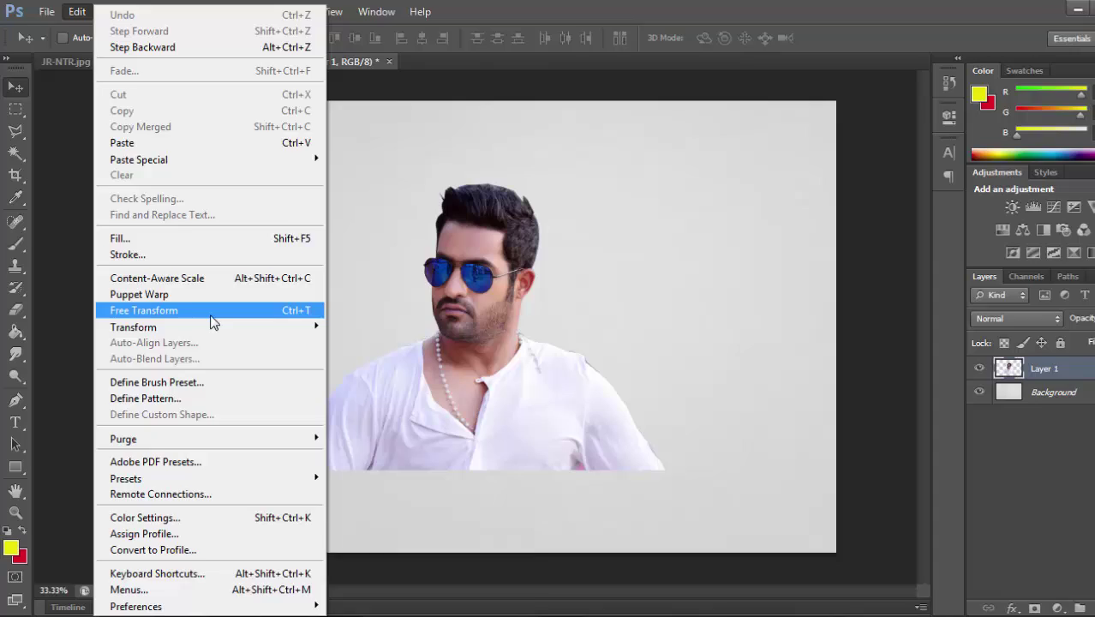
Step: Try resizing the pasted man with Free Transform, then undo the result
{"action": "left_click", "coordinate": [201, 308]}
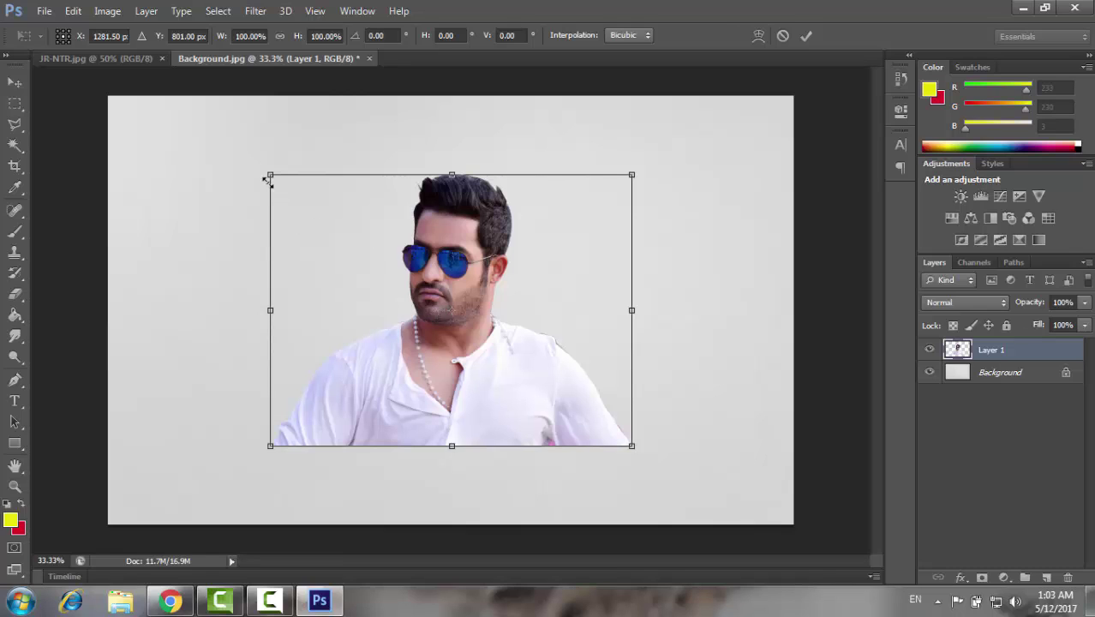
{"action": "mouse_move", "coordinate": [265, 173]}
{"action": "left_mouse_down"}
{"action": "mouse_move", "coordinate": [109, 102]}
{"action": "mouse_move", "coordinate": [315, 269]}
{"action": "left_mouse_up"}
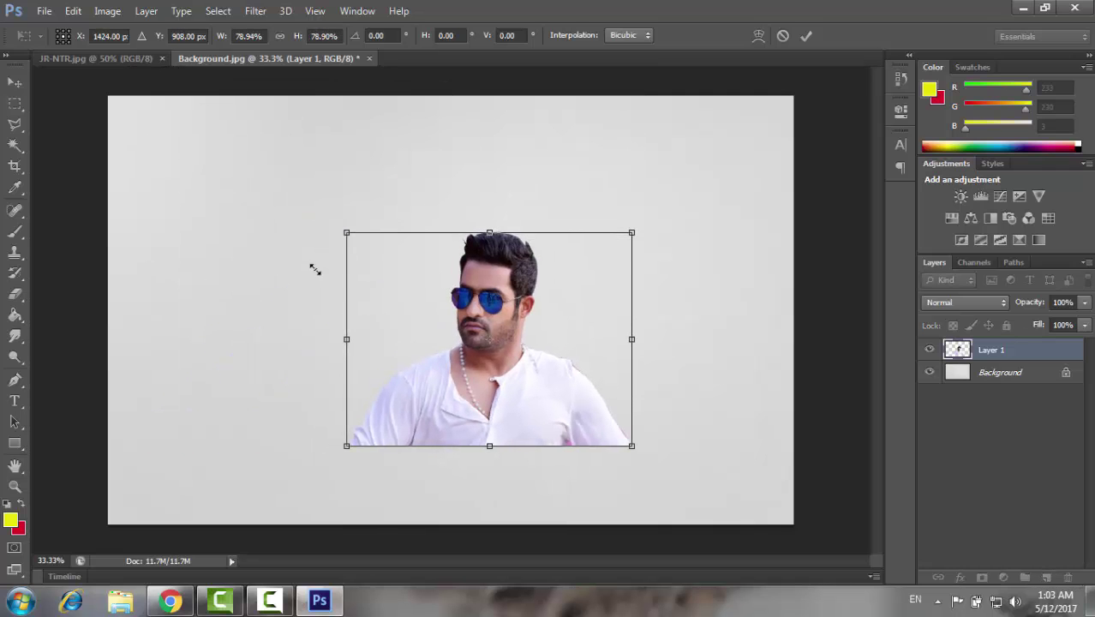
{"action": "mouse_move", "coordinate": [346, 232]}
{"action": "left_mouse_down"}
{"action": "mouse_move", "coordinate": [134, 109]}
{"action": "mouse_move", "coordinate": [108, 109]}
{"action": "mouse_move", "coordinate": [214, 89]}
{"action": "mouse_move", "coordinate": [258, 164]}
{"action": "mouse_move", "coordinate": [227, 237]}
{"action": "mouse_move", "coordinate": [286, 176]}
{"action": "mouse_move", "coordinate": [340, 156]}
{"action": "mouse_move", "coordinate": [203, 220]}
{"action": "mouse_move", "coordinate": [241, 122]}
{"action": "left_mouse_up"}
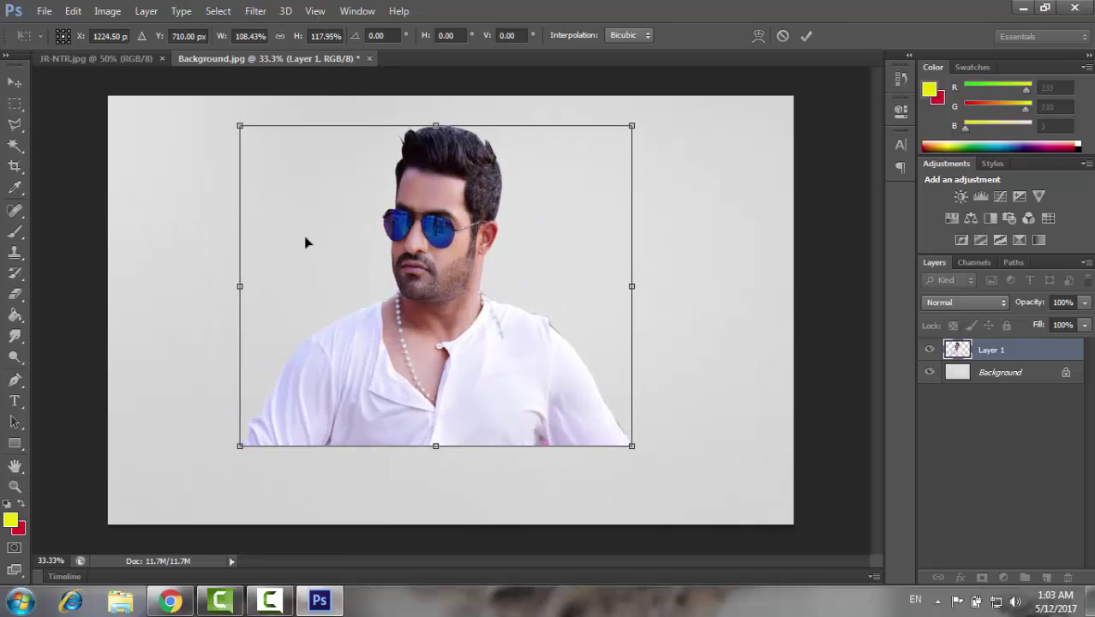
{"action": "key", "text": "Return"}
{"action": "key", "text": "ctrl+z"}
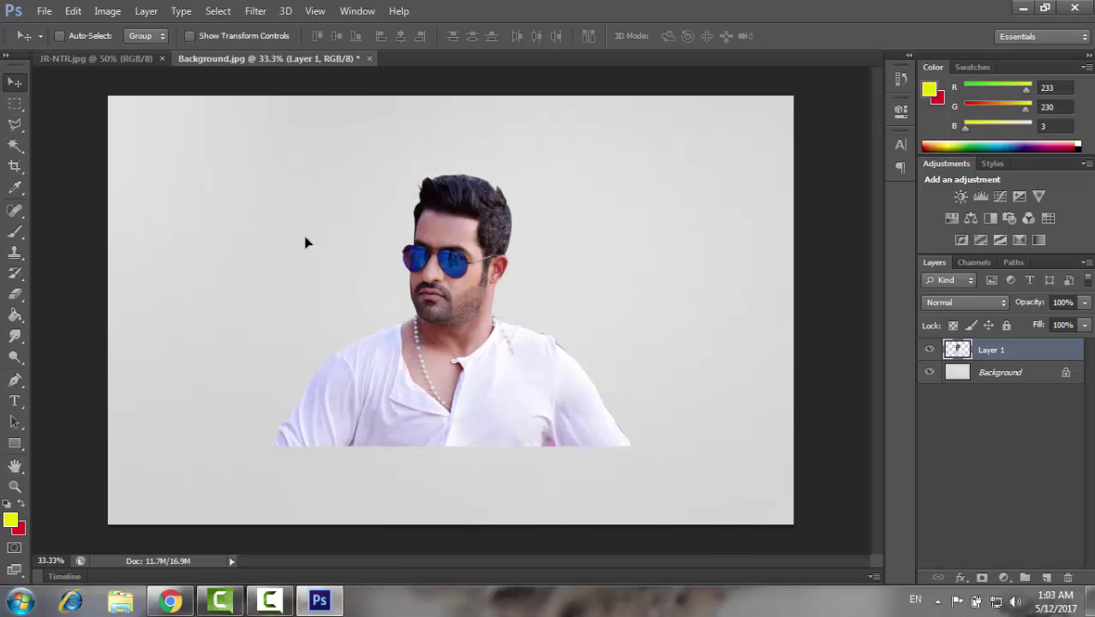
Step: Move the man to the bottom-right and enlarge him to about 158%
{"action": "key", "text": "ctrl+t"}
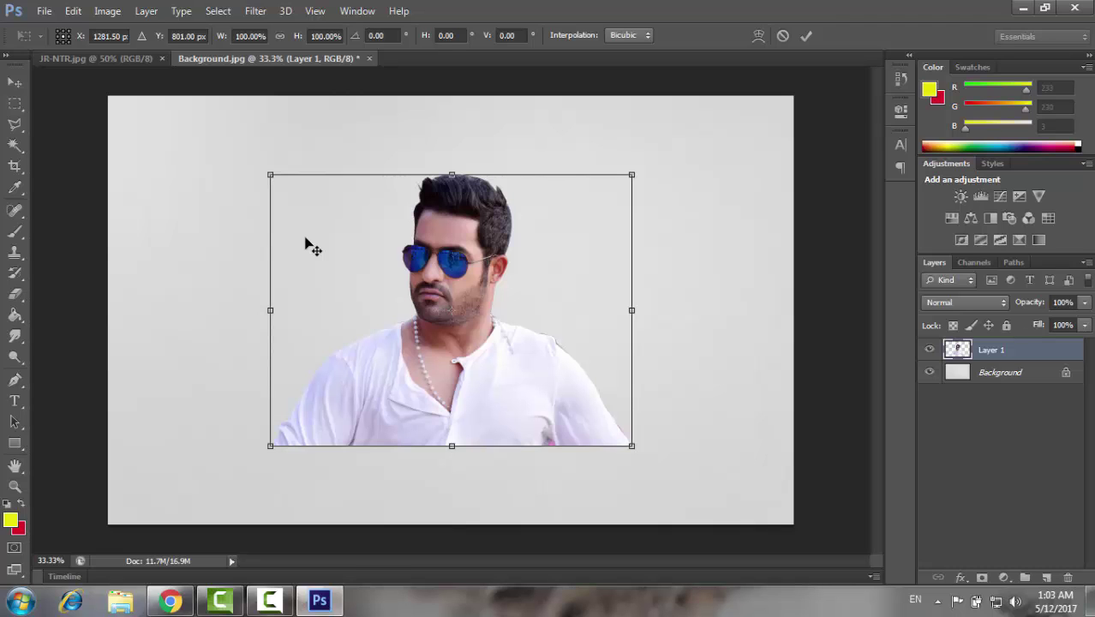
{"action": "left_click_drag", "start_coordinate": [414, 273], "coordinate": [536, 333]}
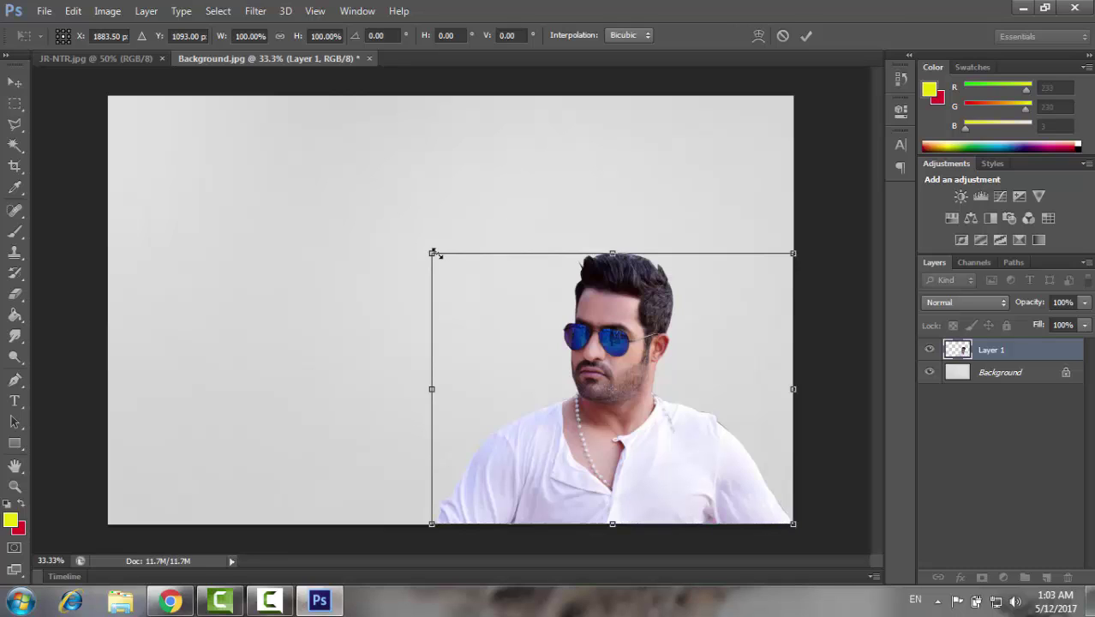
{"action": "left_click_drag", "start_coordinate": [418, 245], "coordinate": [199, 129]}
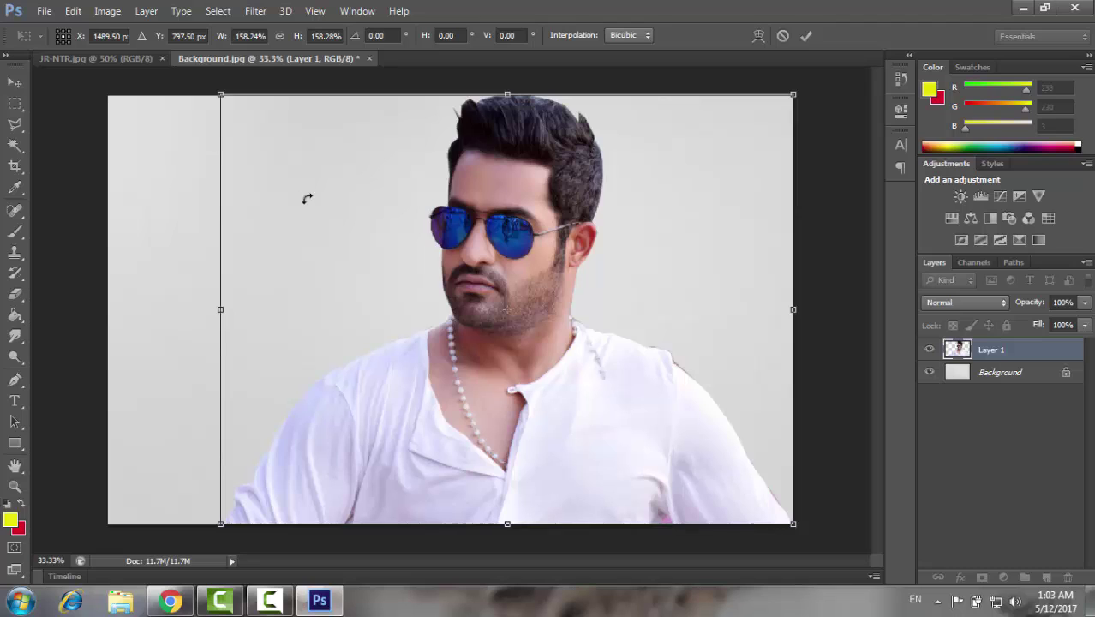
{"action": "key", "text": "Return"}
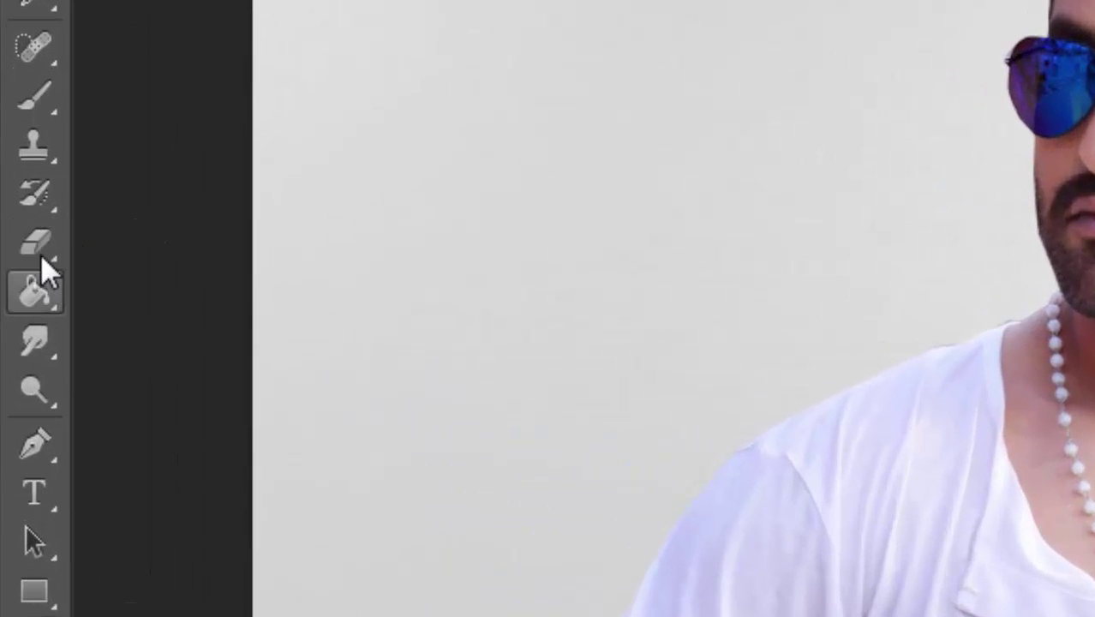
Step: Set a soft 0%-hardness 70 px Eraser and magnify the right shoulder edge to 200%
{"action": "left_click", "coordinate": [41, 252]}
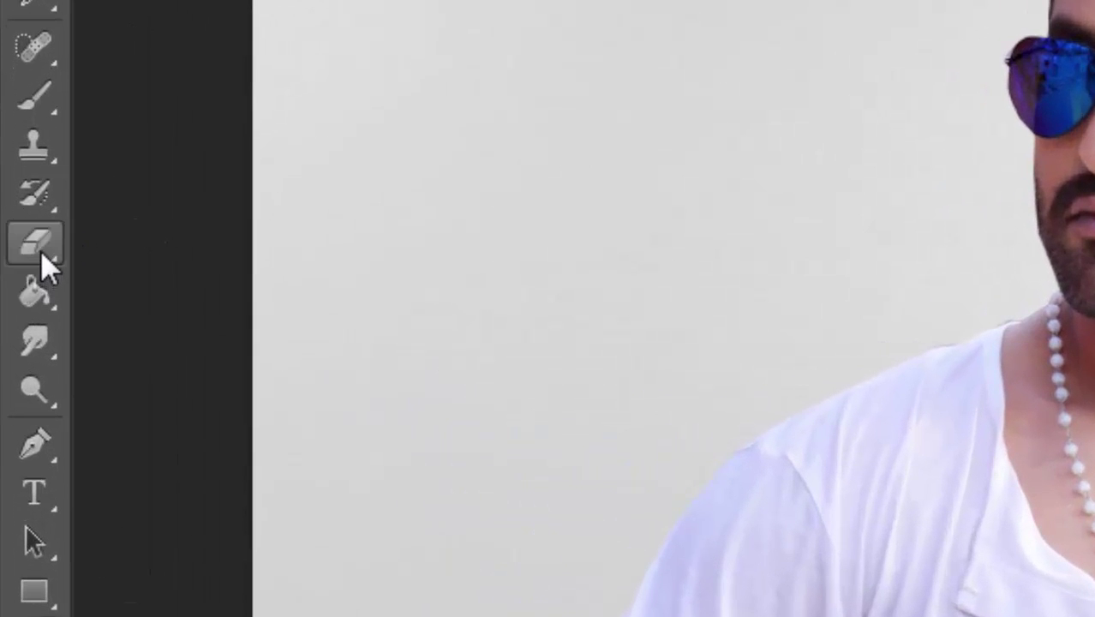
{"action": "right_click", "coordinate": [41, 249]}
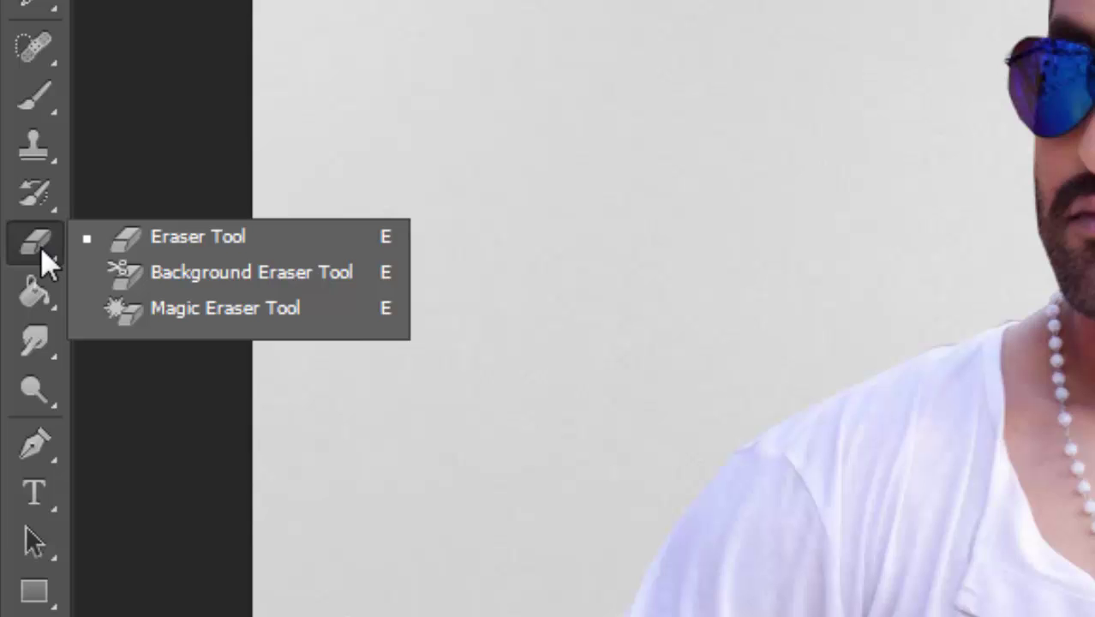
{"action": "left_click", "coordinate": [198, 236]}
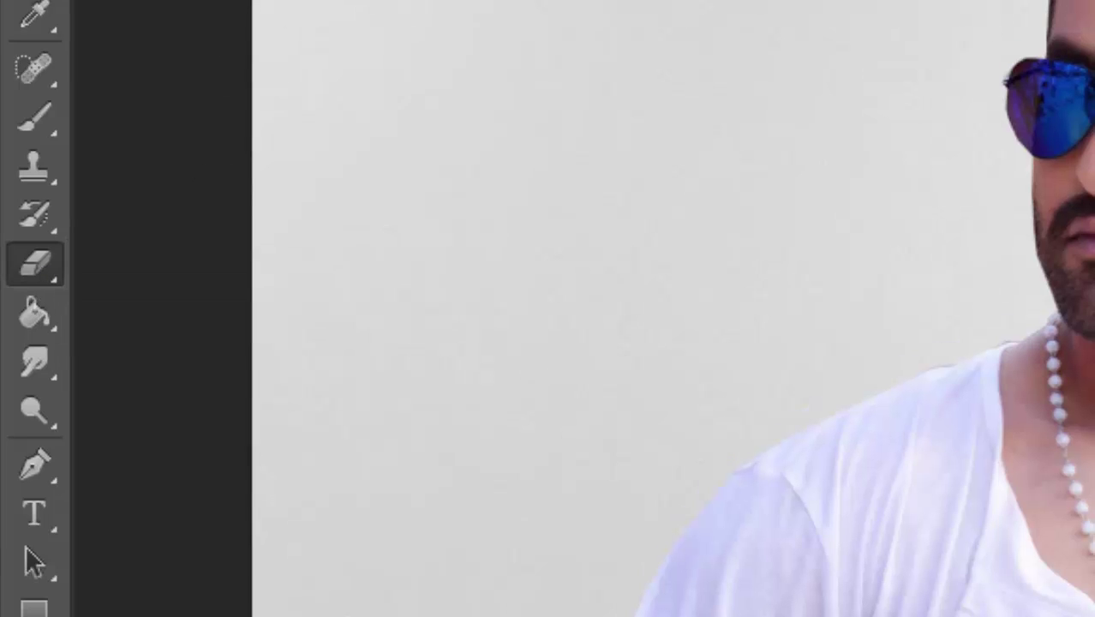
{"action": "left_click", "coordinate": [134, 60]}
{"action": "left_click", "coordinate": [227, 268]}
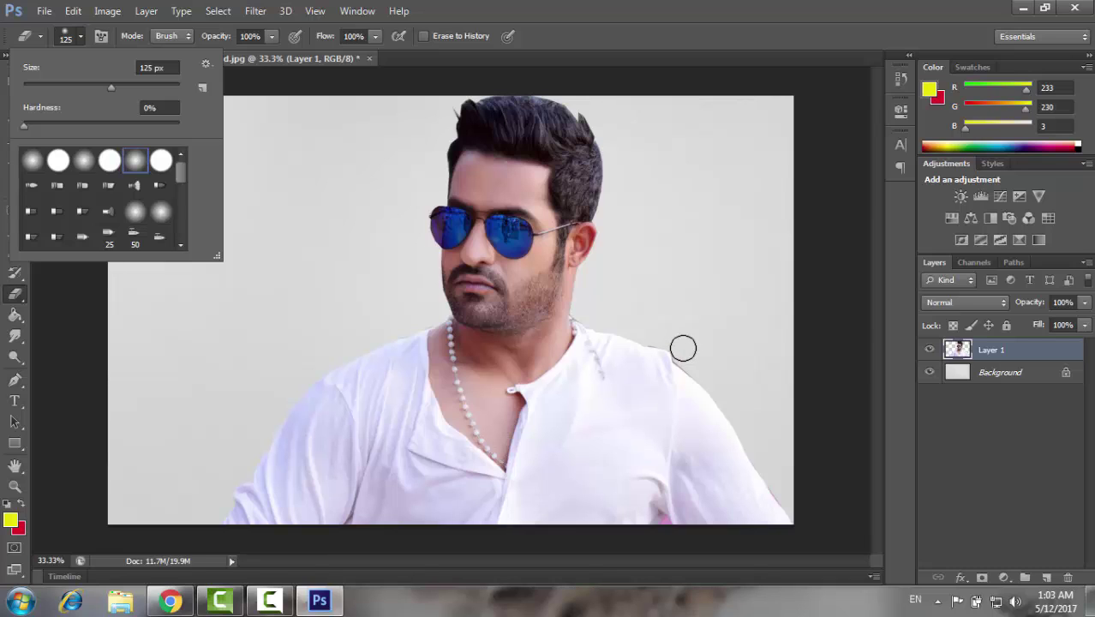
{"action": "key", "text": "Return"}
{"action": "key", "text": "bracketleft"}
{"action": "key", "text": "bracketleft"}
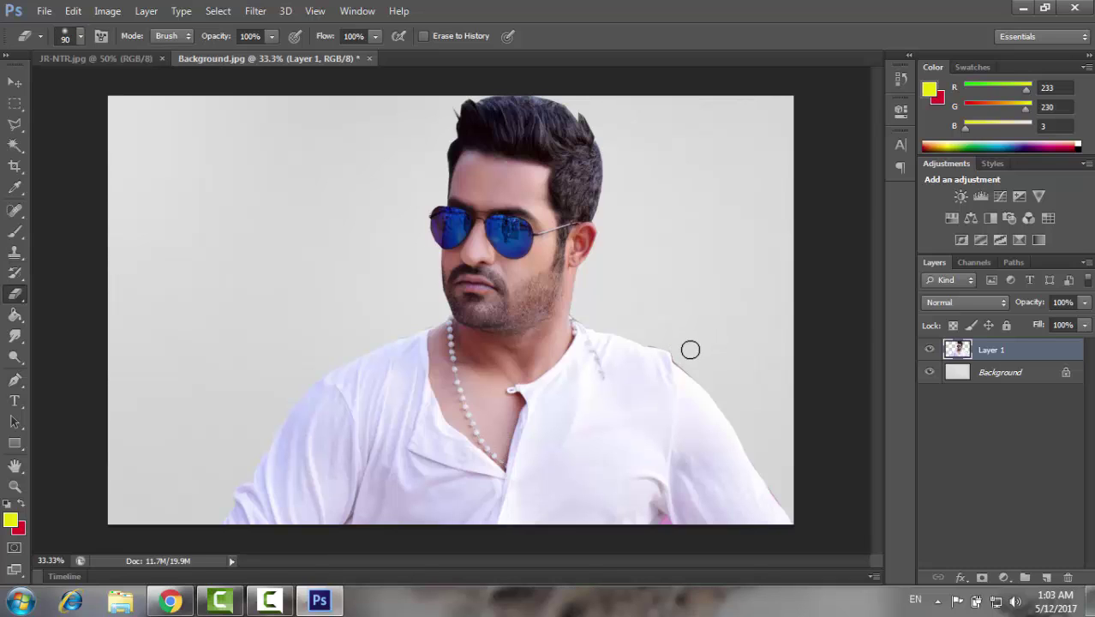
{"action": "key", "text": "bracketleft"}
{"action": "key", "text": "bracketleft"}
{"action": "left_click", "coordinate": [15, 486]}
{"action": "left_click_drag", "start_coordinate": [682, 362], "coordinate": [81, 375]}
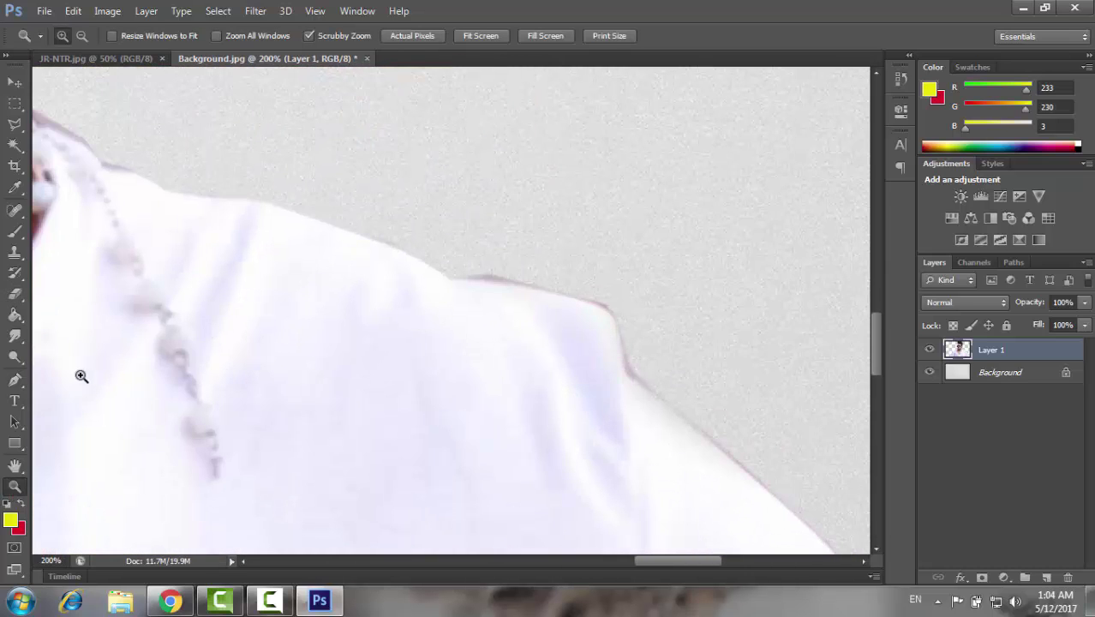
Step: Switch back to the Eraser and set its brush size to 15 px
{"action": "left_click", "coordinate": [14, 315]}
{"action": "left_click", "coordinate": [15, 294]}
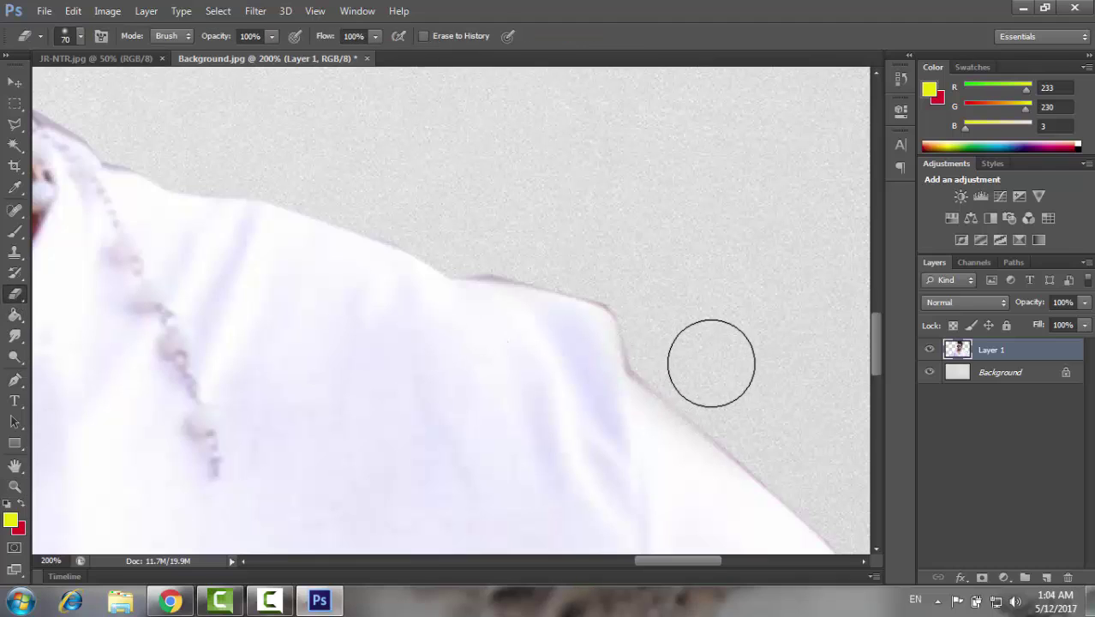
{"action": "key", "text": "bracketleft"}
{"action": "key", "text": "bracketleft"}
{"action": "key", "text": "bracketleft"}
{"action": "key", "text": "bracketleft"}
{"action": "key", "text": "bracketleft"}
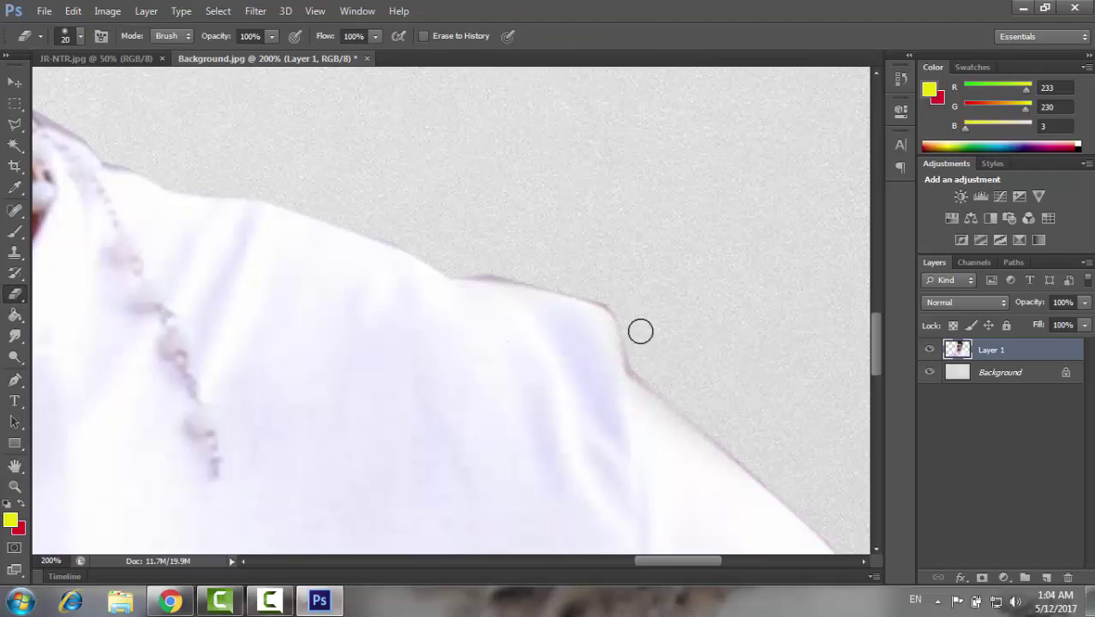
{"action": "key", "text": "bracketleft"}
{"action": "key", "text": "bracketright"}
Step: Erase the dark and pinkish fringe along the shirt's shoulder edge, panning toward the neck
{"action": "mouse_move", "coordinate": [612, 301]}
{"action": "left_mouse_down"}
{"action": "mouse_move", "coordinate": [449, 263]}
{"action": "mouse_move", "coordinate": [462, 266]}
{"action": "left_mouse_up"}
{"action": "mouse_move", "coordinate": [582, 288]}
{"action": "left_mouse_down"}
{"action": "mouse_move", "coordinate": [625, 323]}
{"action": "mouse_move", "coordinate": [645, 379]}
{"action": "mouse_move", "coordinate": [714, 428]}
{"action": "left_mouse_up"}
{"action": "mouse_move", "coordinate": [747, 451]}
{"action": "left_mouse_down"}
{"action": "mouse_move", "coordinate": [779, 477]}
{"action": "mouse_move", "coordinate": [638, 376]}
{"action": "mouse_move", "coordinate": [629, 350]}
{"action": "left_mouse_up"}
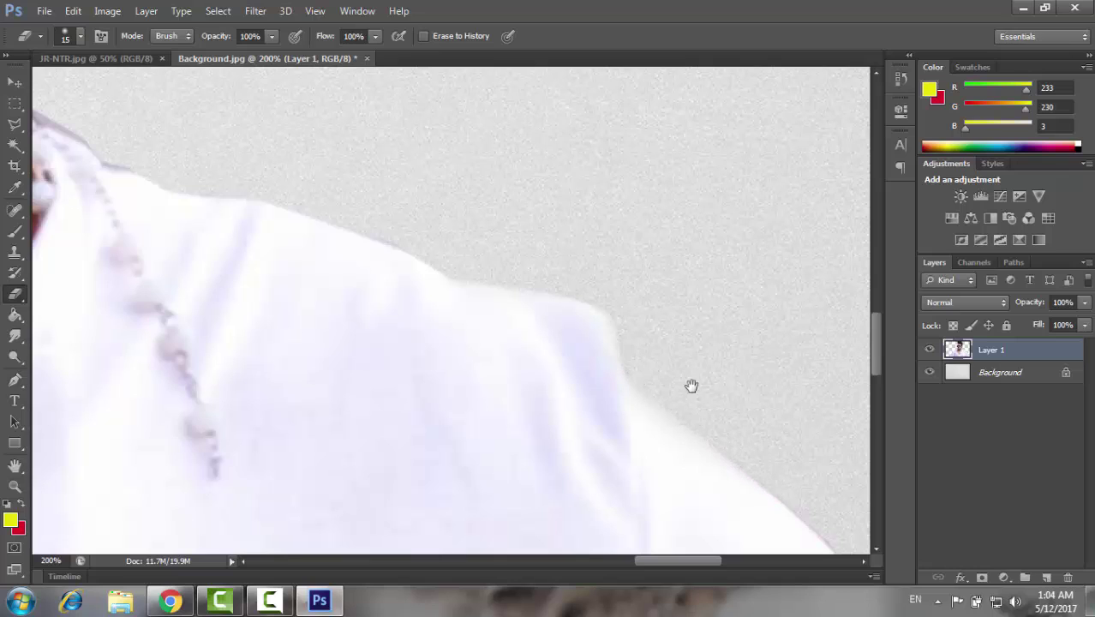
{"action": "left_click_drag", "start_coordinate": [715, 395], "coordinate": [619, 271]}
{"action": "left_click_drag", "start_coordinate": [660, 339], "coordinate": [749, 432]}
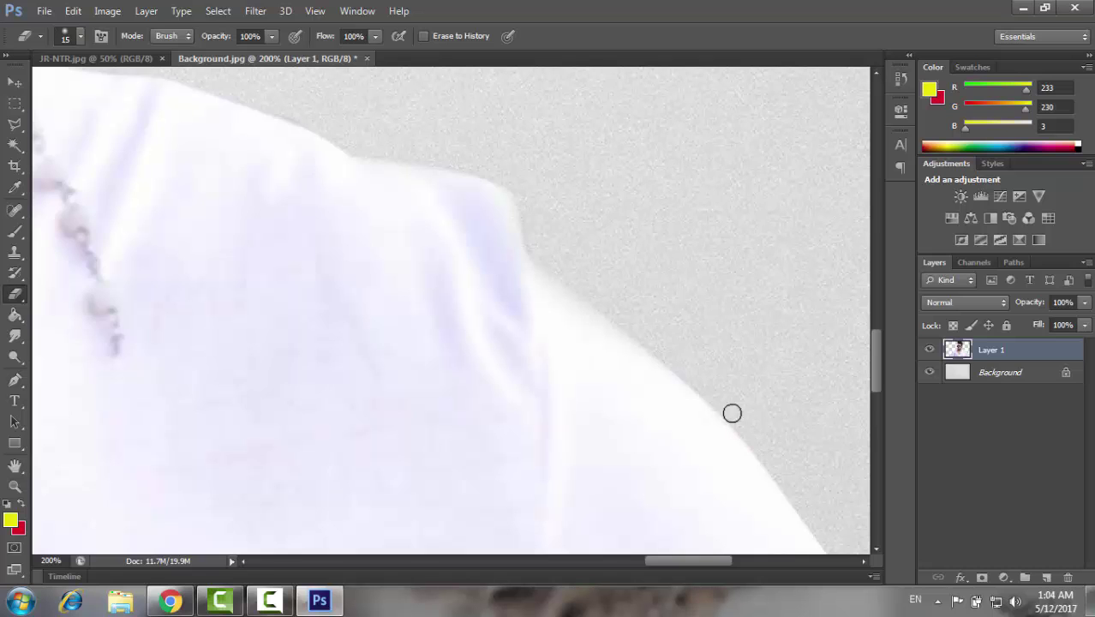
{"action": "left_click_drag", "start_coordinate": [426, 170], "coordinate": [674, 366]}
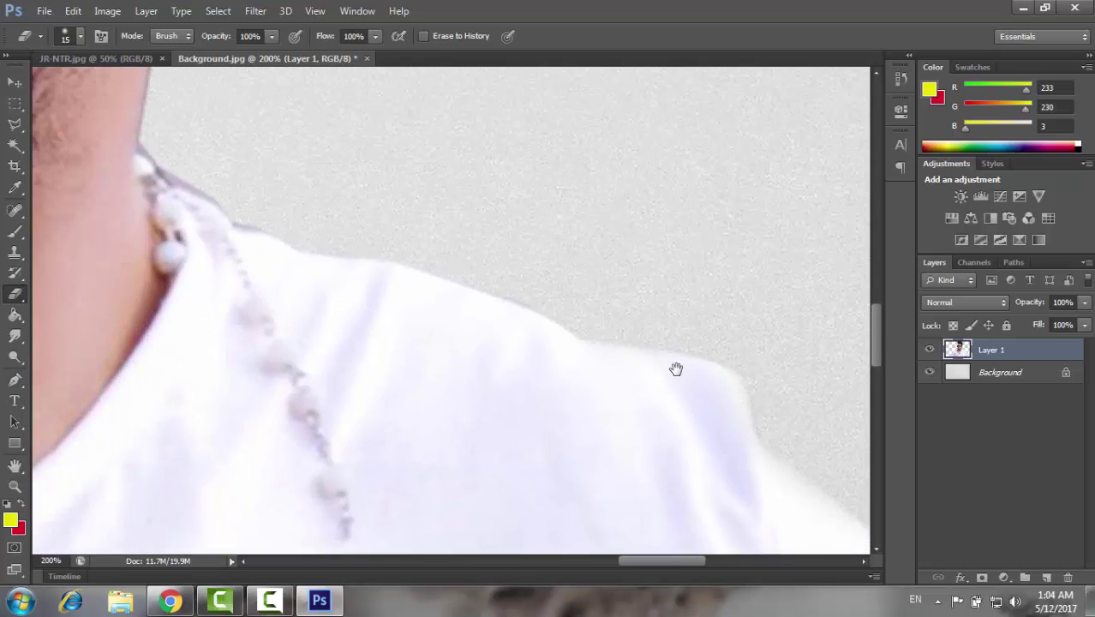
{"action": "left_click_drag", "start_coordinate": [321, 220], "coordinate": [460, 344]}
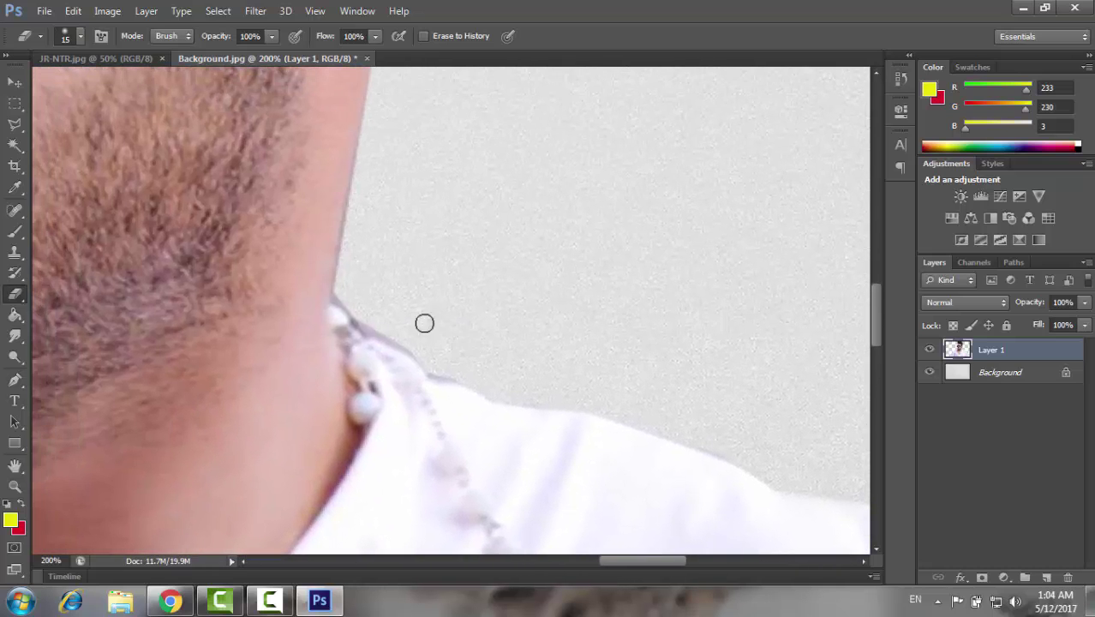
{"action": "left_click_drag", "start_coordinate": [375, 233], "coordinate": [413, 274]}
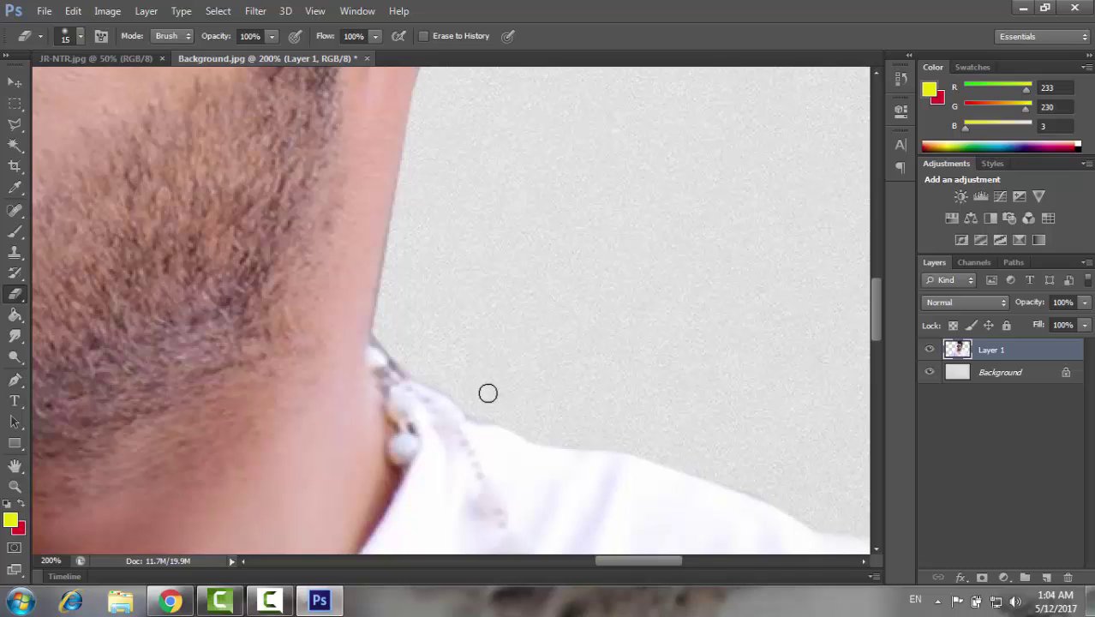
{"action": "left_click_drag", "start_coordinate": [487, 393], "coordinate": [505, 241]}
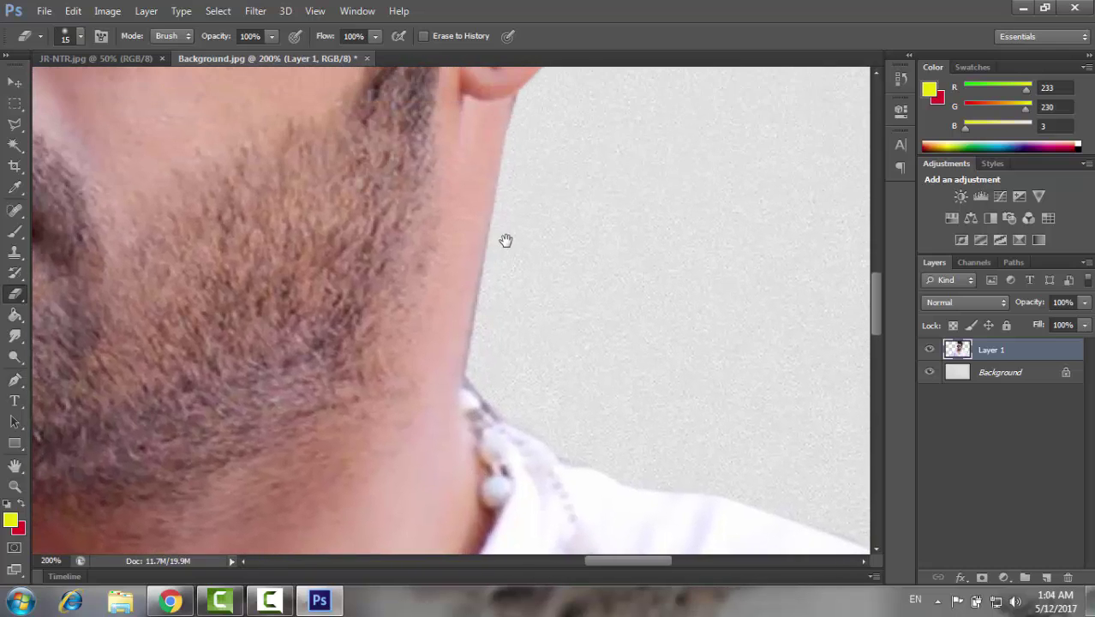
Step: Scroll up to the hair and round off the tip of the stray hair spike
{"action": "scroll", "coordinate": [513, 274], "scroll_direction": "up", "scroll_amount": 3}
{"action": "scroll", "coordinate": [523, 334], "scroll_direction": "up", "scroll_amount": 2}
{"action": "scroll", "coordinate": [531, 326], "scroll_direction": "up", "scroll_amount": 1}
{"action": "scroll", "coordinate": [531, 257], "scroll_direction": "up", "scroll_amount": 2}
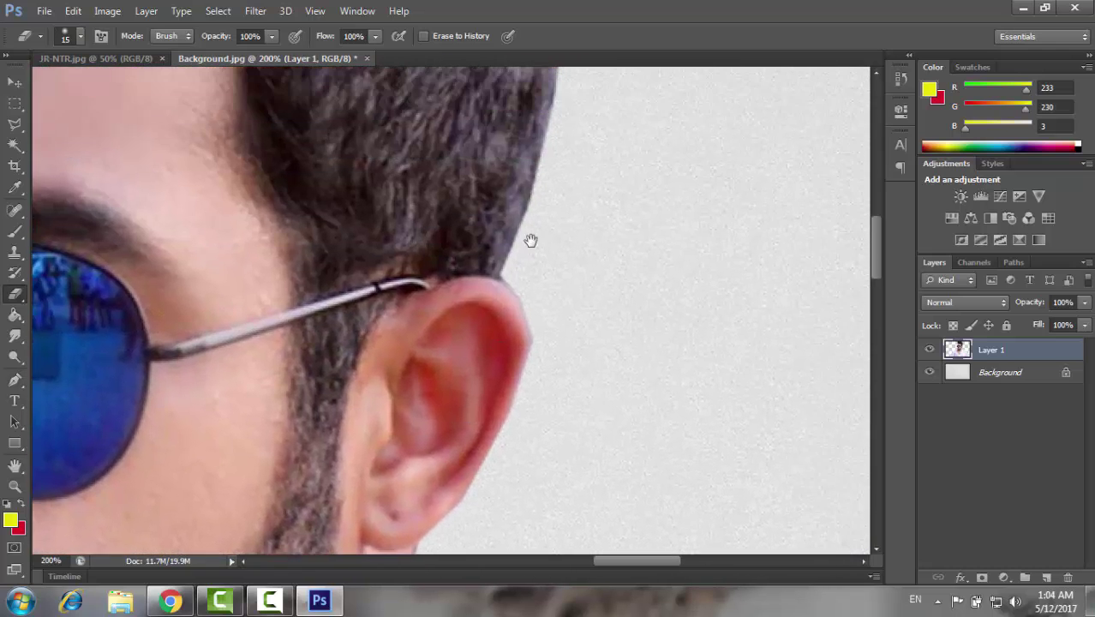
{"action": "scroll", "coordinate": [548, 282], "scroll_direction": "up", "scroll_amount": 2}
{"action": "scroll", "coordinate": [552, 343], "scroll_direction": "up", "scroll_amount": 1}
{"action": "scroll", "coordinate": [543, 326], "scroll_direction": "up", "scroll_amount": 2}
{"action": "scroll", "coordinate": [557, 334], "scroll_direction": "up", "scroll_amount": 2}
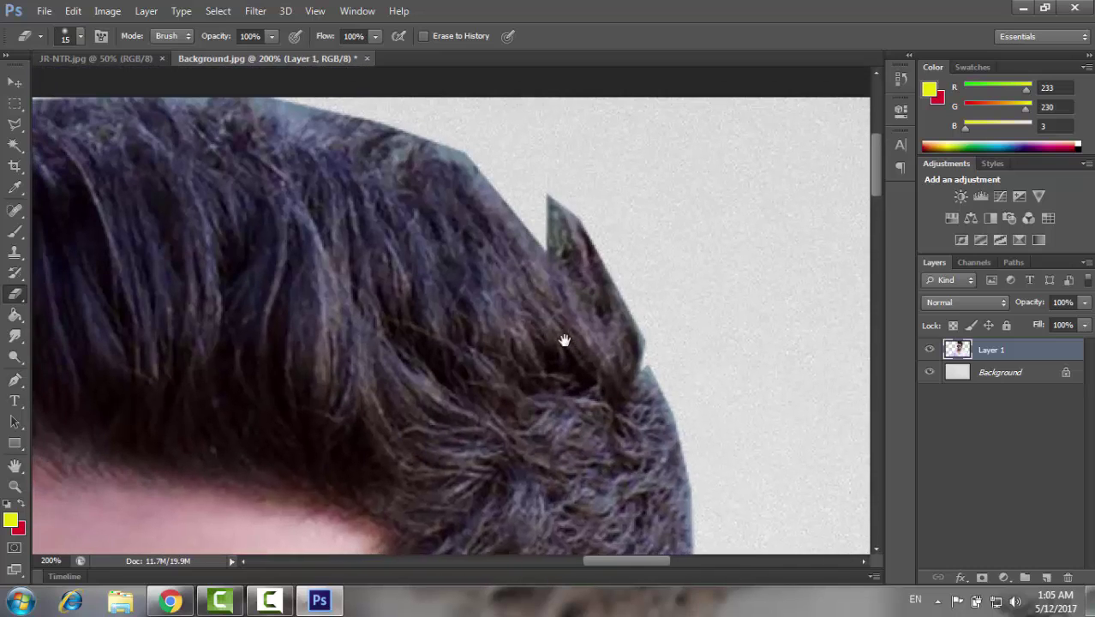
{"action": "left_click_drag", "start_coordinate": [563, 340], "coordinate": [569, 347]}
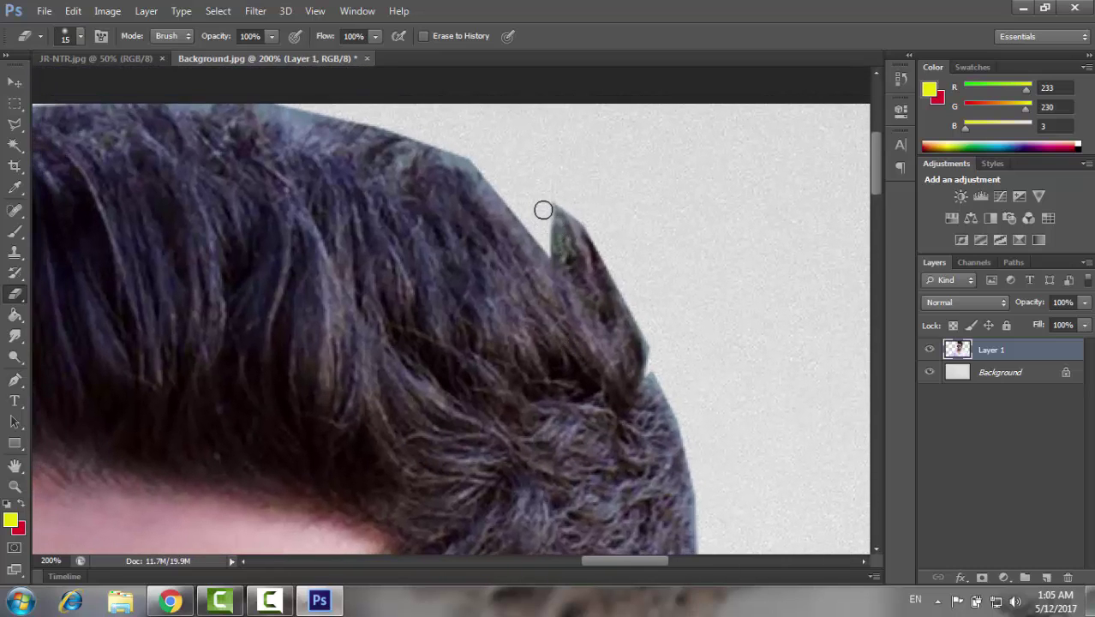
{"action": "left_click_drag", "start_coordinate": [539, 196], "coordinate": [580, 213]}
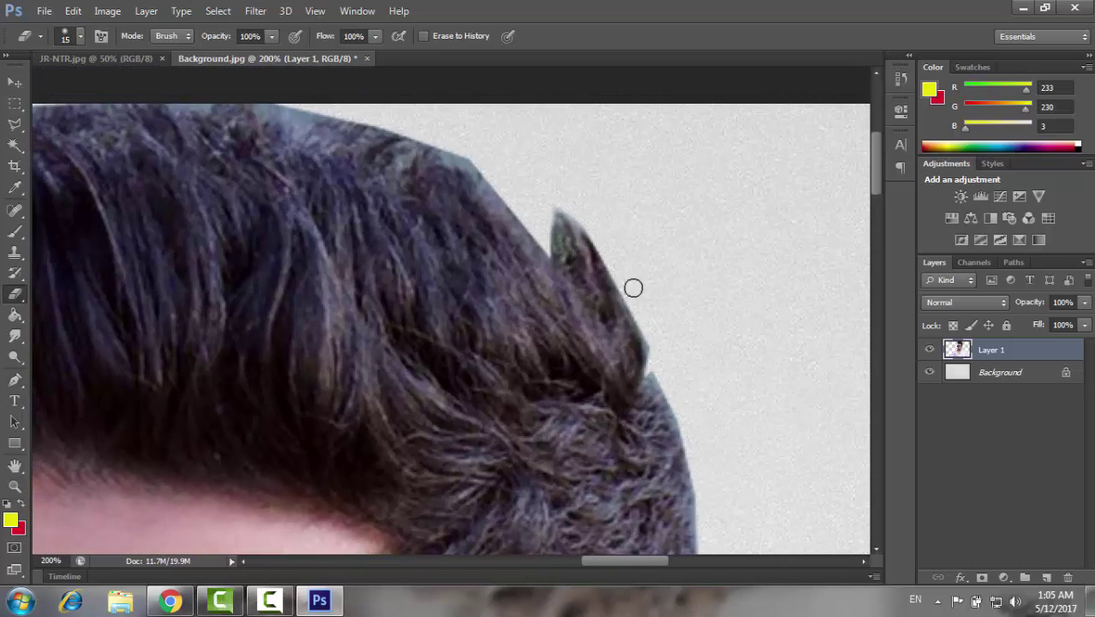
Step: Erase the grey and dark fringe along the top and side of the hair outline
{"action": "left_click_drag", "start_coordinate": [472, 166], "coordinate": [516, 218]}
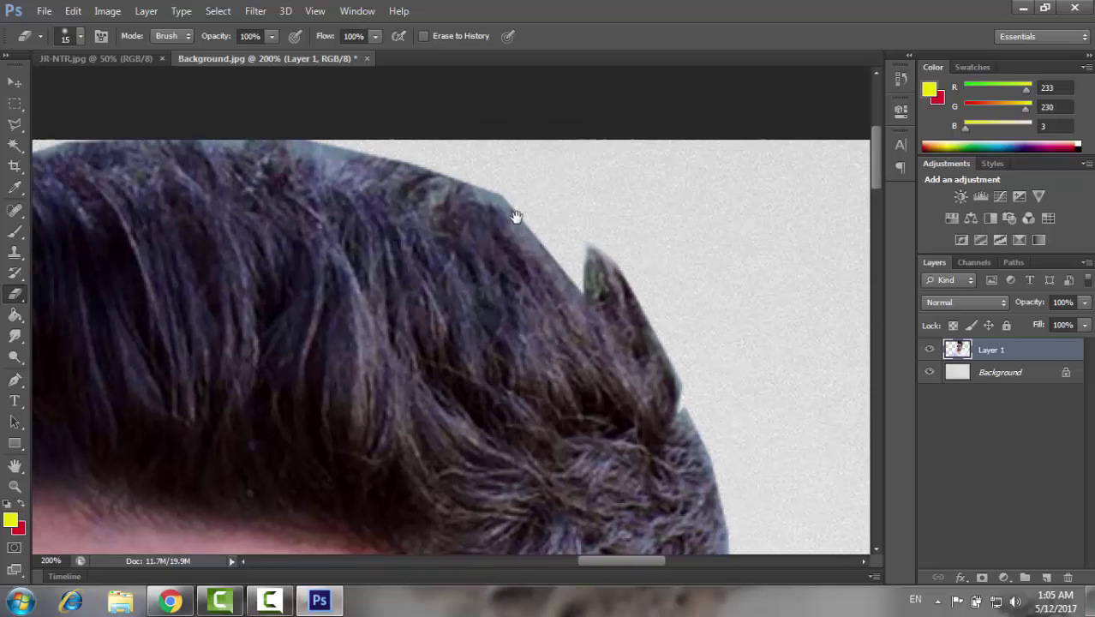
{"action": "mouse_move", "coordinate": [579, 277]}
{"action": "left_mouse_down"}
{"action": "mouse_move", "coordinate": [520, 209]}
{"action": "mouse_move", "coordinate": [589, 301]}
{"action": "mouse_move", "coordinate": [582, 267]}
{"action": "mouse_move", "coordinate": [588, 290]}
{"action": "mouse_move", "coordinate": [575, 276]}
{"action": "left_mouse_up"}
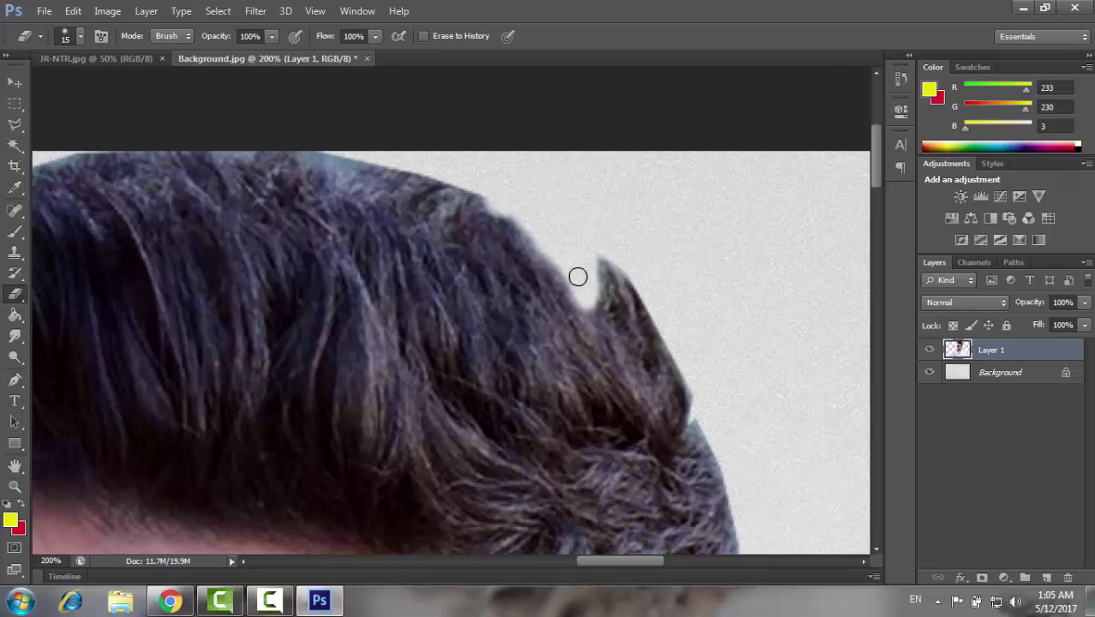
{"action": "mouse_move", "coordinate": [459, 179]}
{"action": "left_mouse_down"}
{"action": "mouse_move", "coordinate": [415, 161]}
{"action": "mouse_move", "coordinate": [347, 158]}
{"action": "mouse_move", "coordinate": [457, 244]}
{"action": "mouse_move", "coordinate": [625, 345]}
{"action": "mouse_move", "coordinate": [599, 329]}
{"action": "left_mouse_up"}
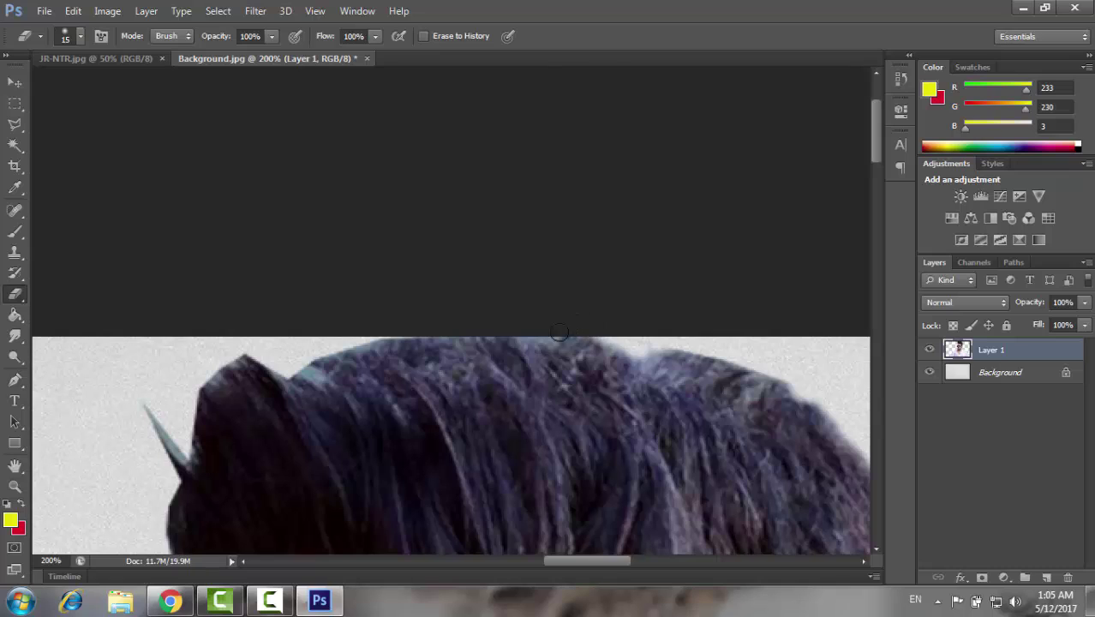
{"action": "mouse_move", "coordinate": [382, 331]}
{"action": "left_mouse_down"}
{"action": "mouse_move", "coordinate": [327, 349]}
{"action": "mouse_move", "coordinate": [312, 364]}
{"action": "mouse_move", "coordinate": [318, 374]}
{"action": "mouse_move", "coordinate": [244, 350]}
{"action": "mouse_move", "coordinate": [229, 357]}
{"action": "mouse_move", "coordinate": [186, 389]}
{"action": "mouse_move", "coordinate": [184, 457]}
{"action": "mouse_move", "coordinate": [151, 398]}
{"action": "mouse_move", "coordinate": [176, 444]}
{"action": "mouse_move", "coordinate": [167, 411]}
{"action": "left_mouse_up"}
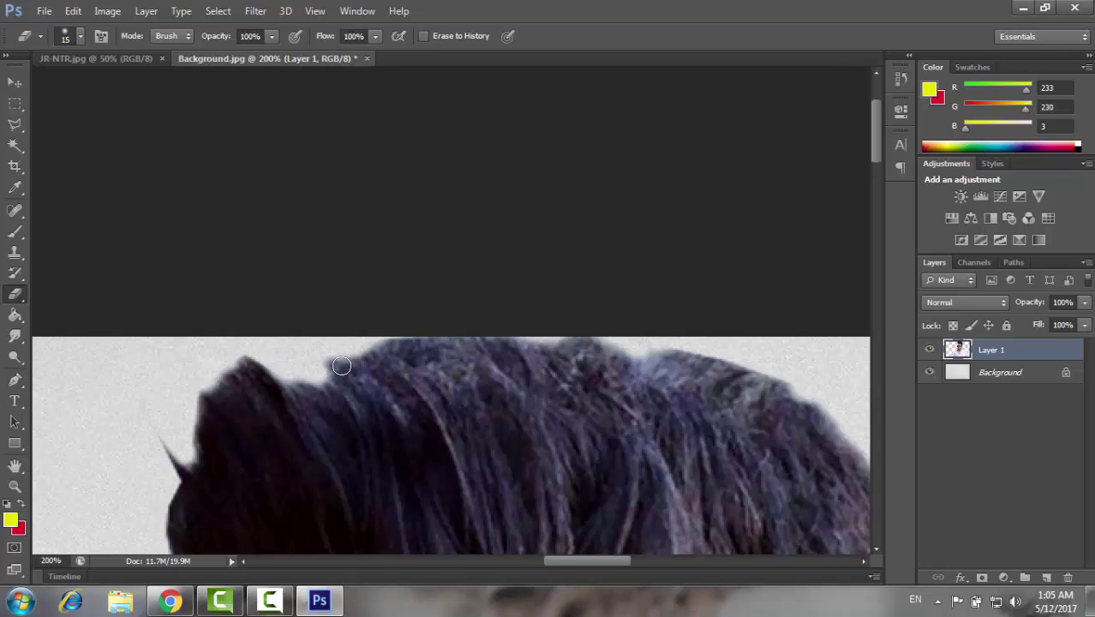
{"action": "left_click_drag", "start_coordinate": [341, 377], "coordinate": [425, 275]}
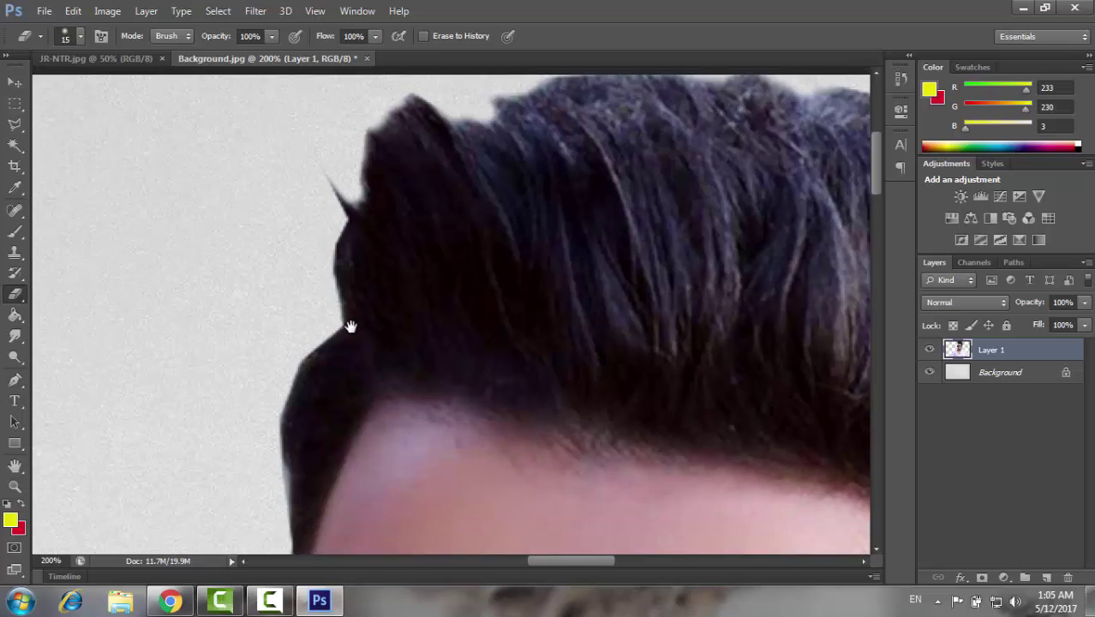
{"action": "left_click_drag", "start_coordinate": [282, 443], "coordinate": [396, 240]}
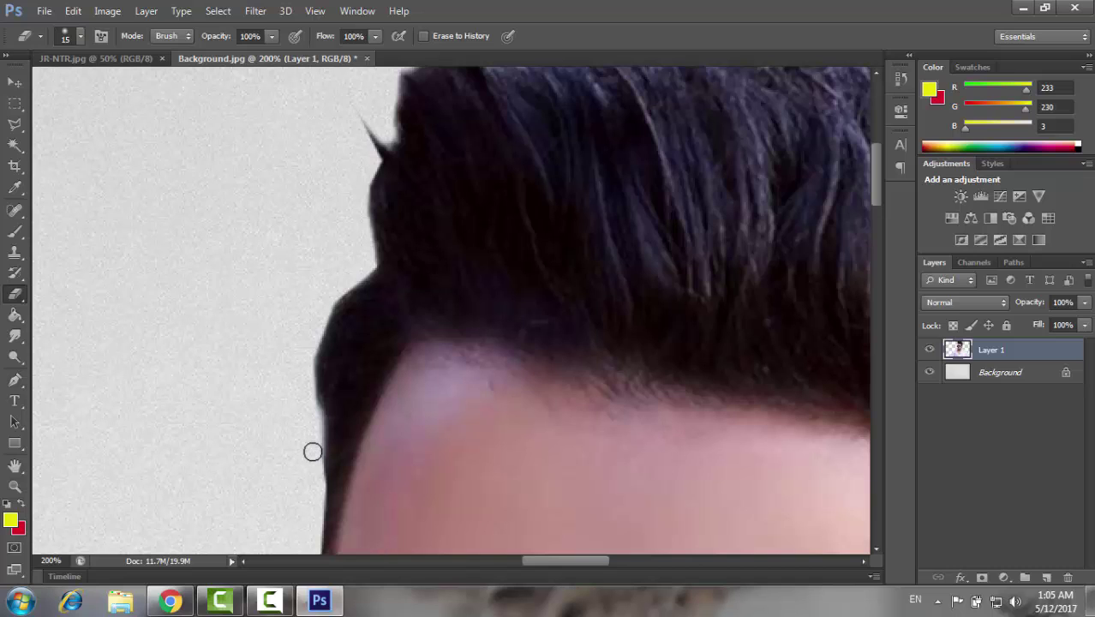
{"action": "left_click_drag", "start_coordinate": [343, 451], "coordinate": [351, 361]}
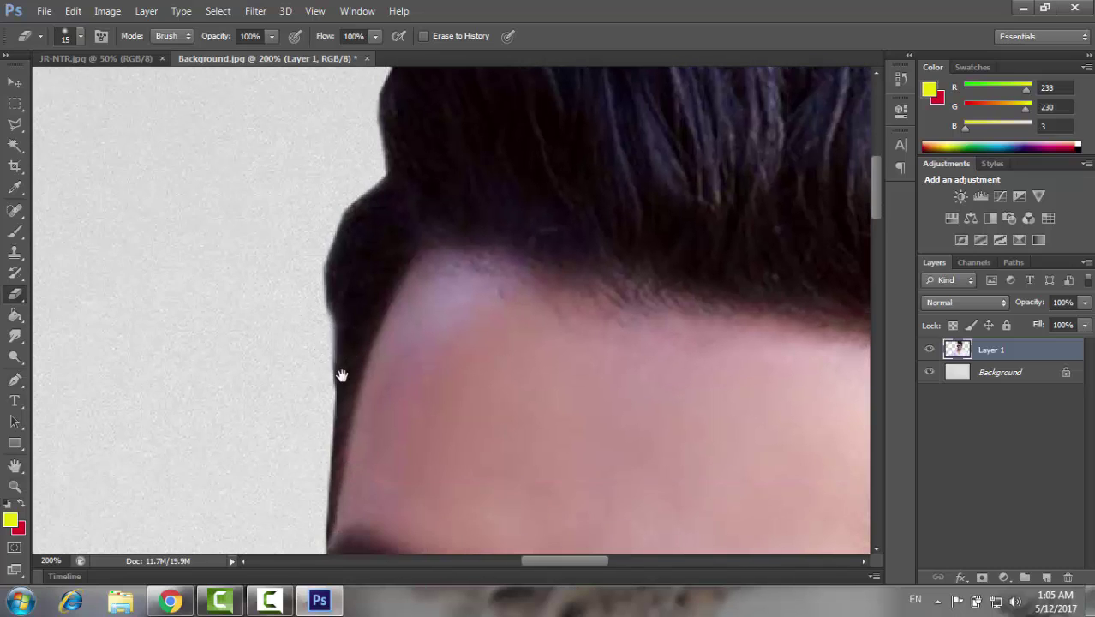
{"action": "mouse_move", "coordinate": [353, 368]}
{"action": "left_mouse_down"}
{"action": "mouse_move", "coordinate": [362, 289]}
{"action": "mouse_move", "coordinate": [409, 206]}
{"action": "left_mouse_up"}
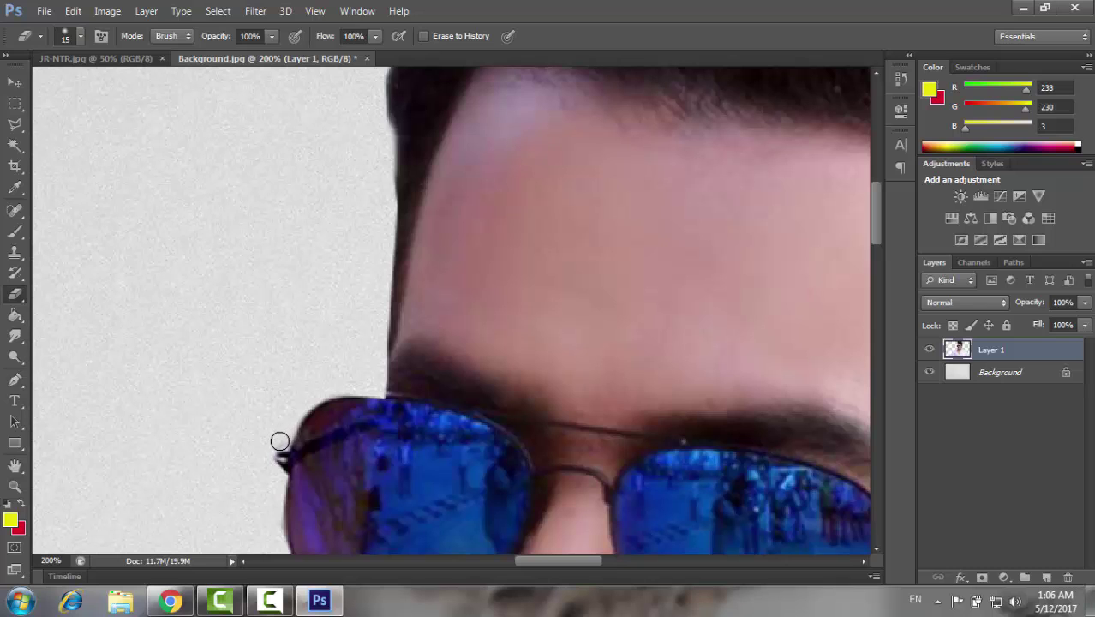
{"action": "left_click_drag", "start_coordinate": [305, 453], "coordinate": [349, 362]}
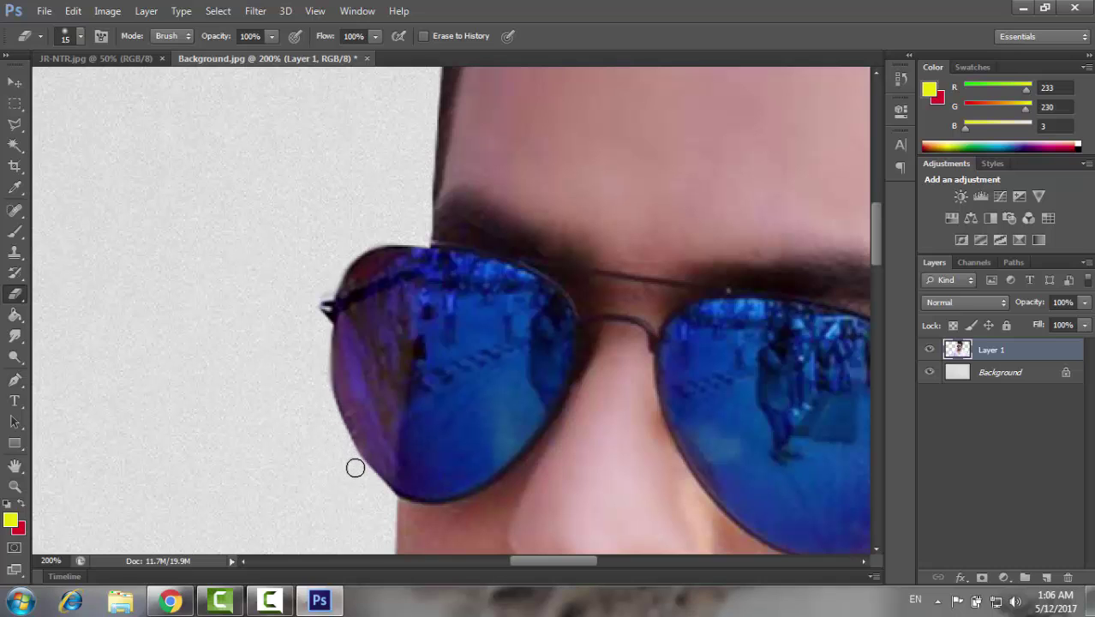
Step: Pan down past the nose and chin and erase the dark fringe on the shoulder top
{"action": "key", "text": "space"}
{"action": "left_click_drag", "start_coordinate": [357, 422], "coordinate": [354, 341]}
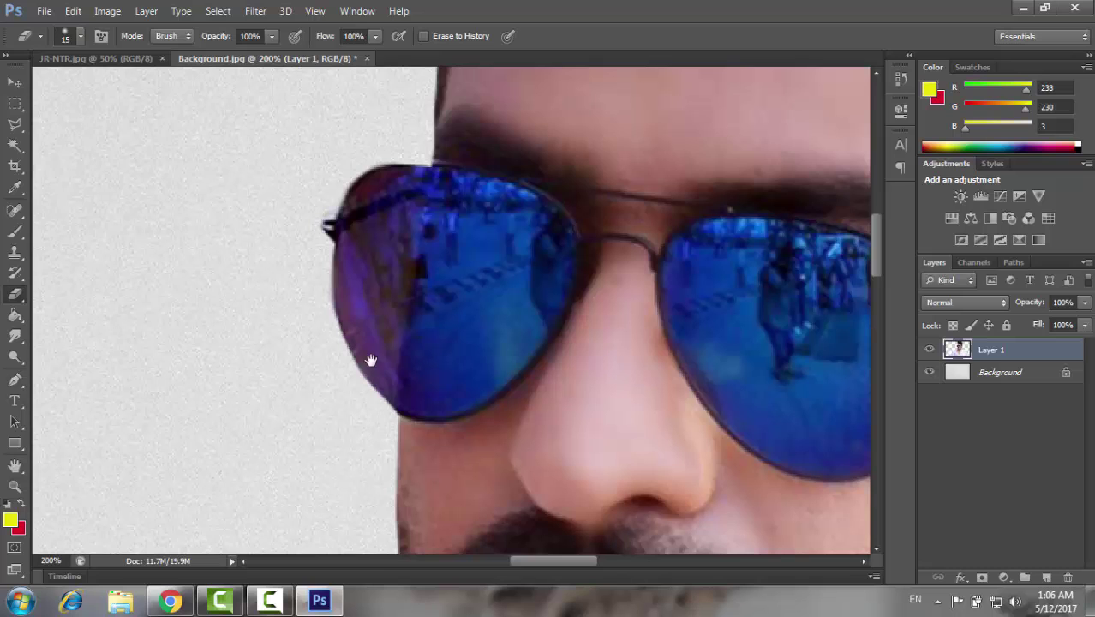
{"action": "left_click_drag", "start_coordinate": [370, 360], "coordinate": [364, 323]}
{"action": "left_click_drag", "start_coordinate": [367, 362], "coordinate": [384, 235]}
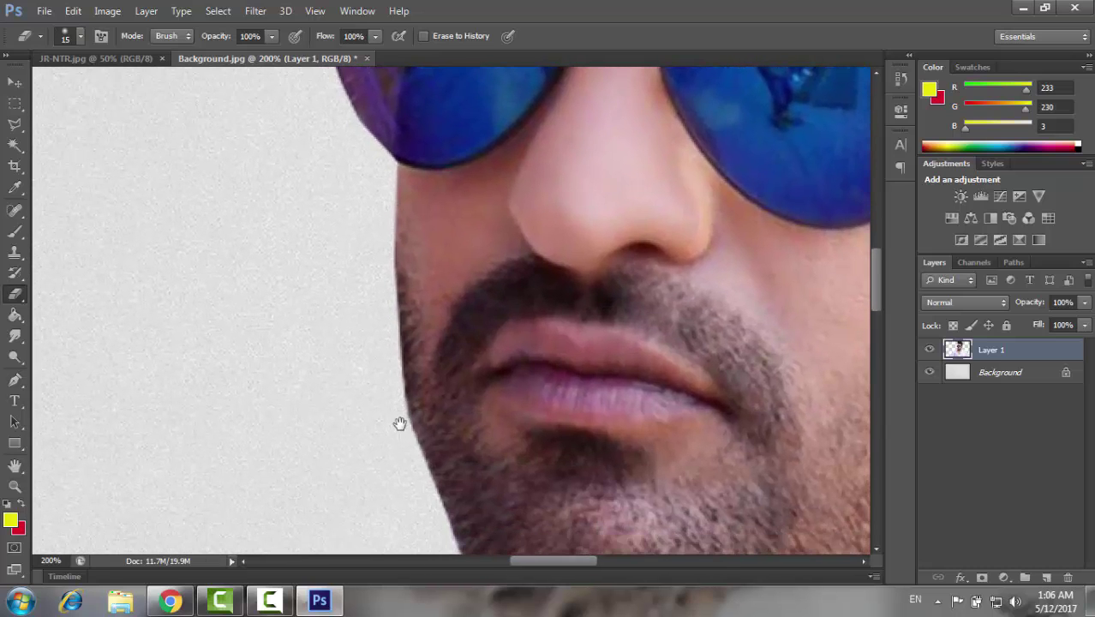
{"action": "left_click_drag", "start_coordinate": [399, 423], "coordinate": [393, 310]}
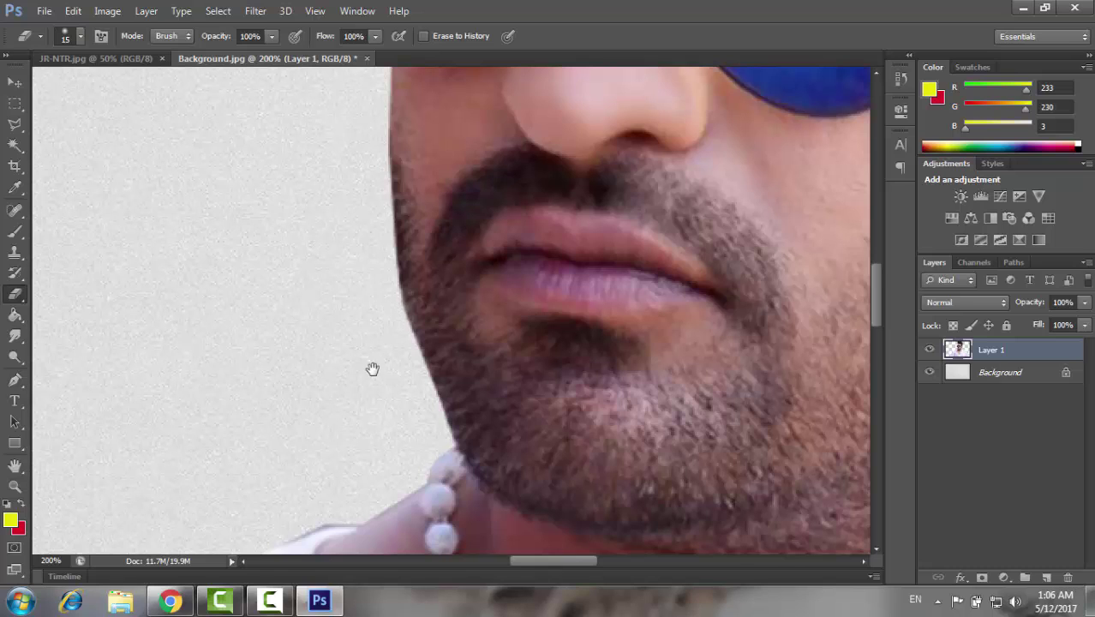
{"action": "left_click_drag", "start_coordinate": [371, 366], "coordinate": [388, 246]}
{"action": "mouse_move", "coordinate": [374, 392]}
{"action": "left_mouse_down"}
{"action": "mouse_move", "coordinate": [301, 412]}
{"action": "mouse_move", "coordinate": [346, 325]}
{"action": "mouse_move", "coordinate": [386, 281]}
{"action": "mouse_move", "coordinate": [298, 290]}
{"action": "mouse_move", "coordinate": [341, 291]}
{"action": "left_mouse_up"}
{"action": "left_click_drag", "start_coordinate": [223, 321], "coordinate": [413, 267]}
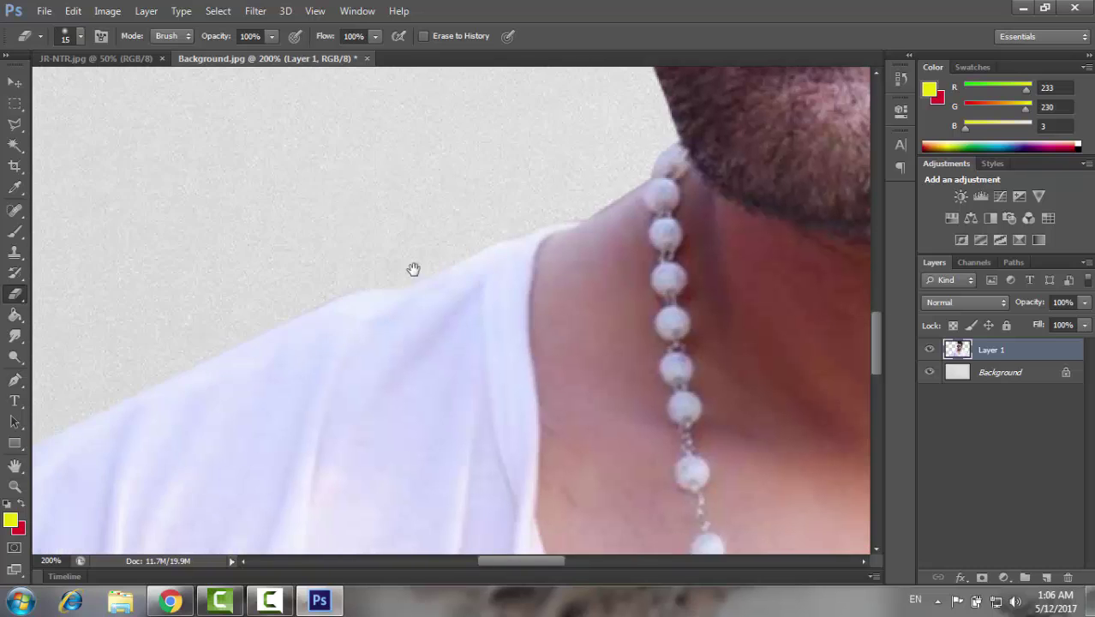
{"action": "mouse_move", "coordinate": [85, 360]}
{"action": "left_mouse_down"}
{"action": "mouse_move", "coordinate": [255, 347]}
{"action": "mouse_move", "coordinate": [389, 257]}
{"action": "left_mouse_up"}
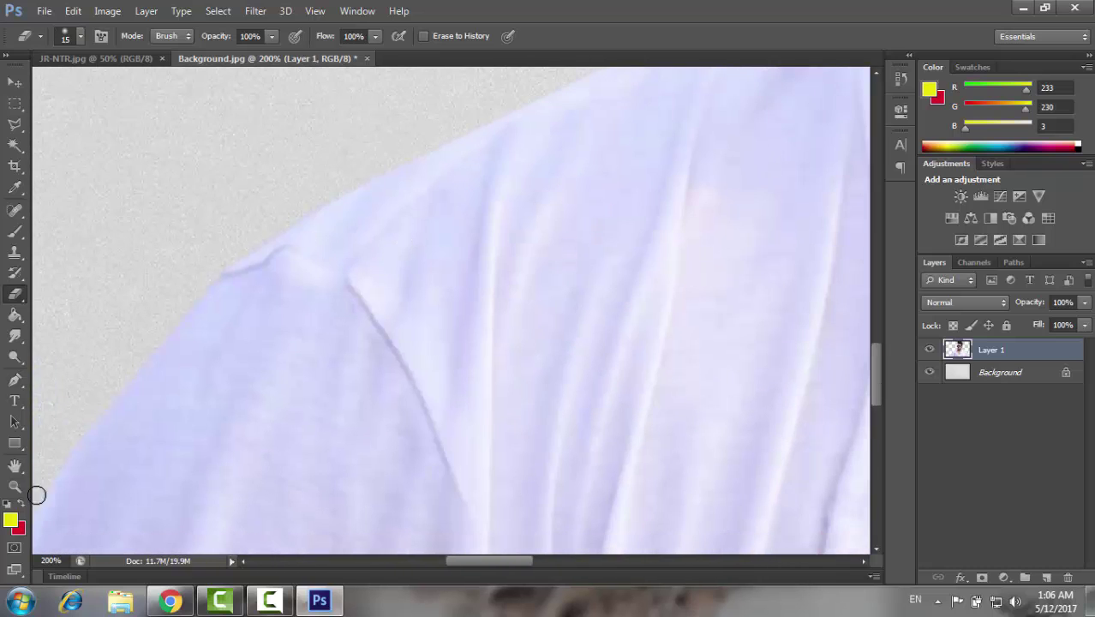
Step: Zoom out to 33.3% so the whole cut-out portrait shows, then pick the Move tool
{"action": "left_click", "coordinate": [17, 488]}
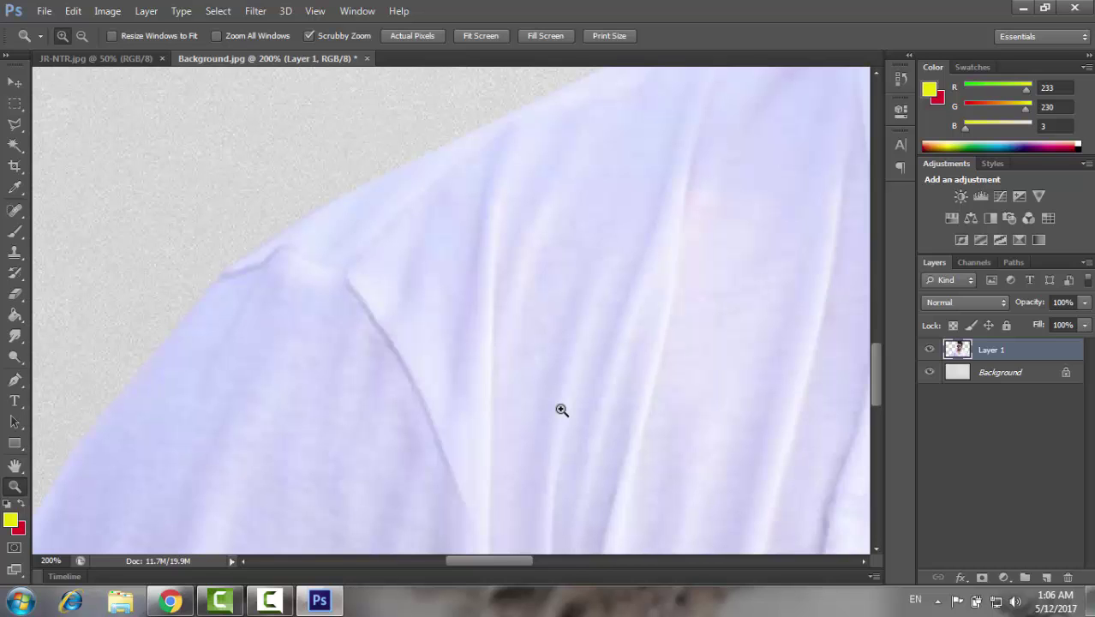
{"action": "left_click", "coordinate": [561, 409], "text": "alt"}
{"action": "left_click", "coordinate": [561, 410], "text": "alt"}
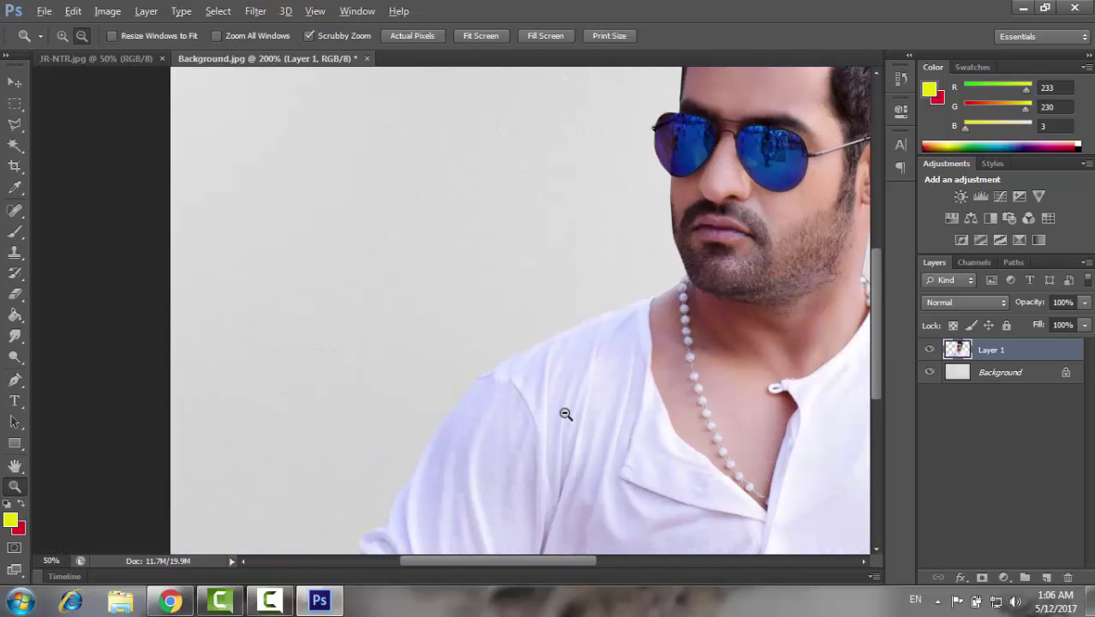
{"action": "left_click", "coordinate": [565, 413], "text": "alt"}
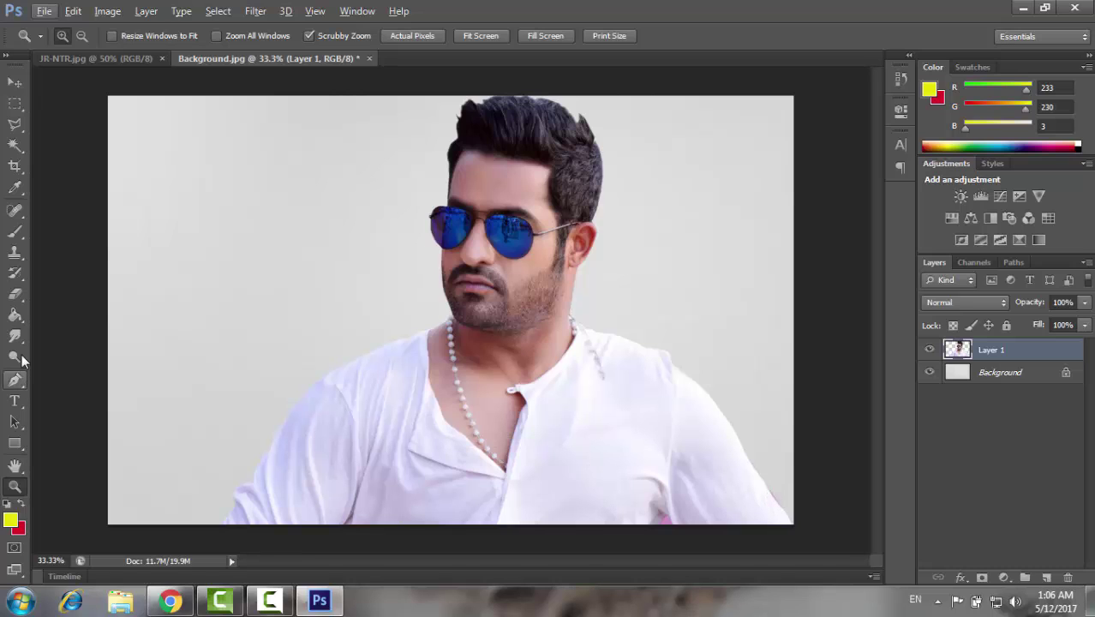
{"action": "left_click", "coordinate": [16, 295]}
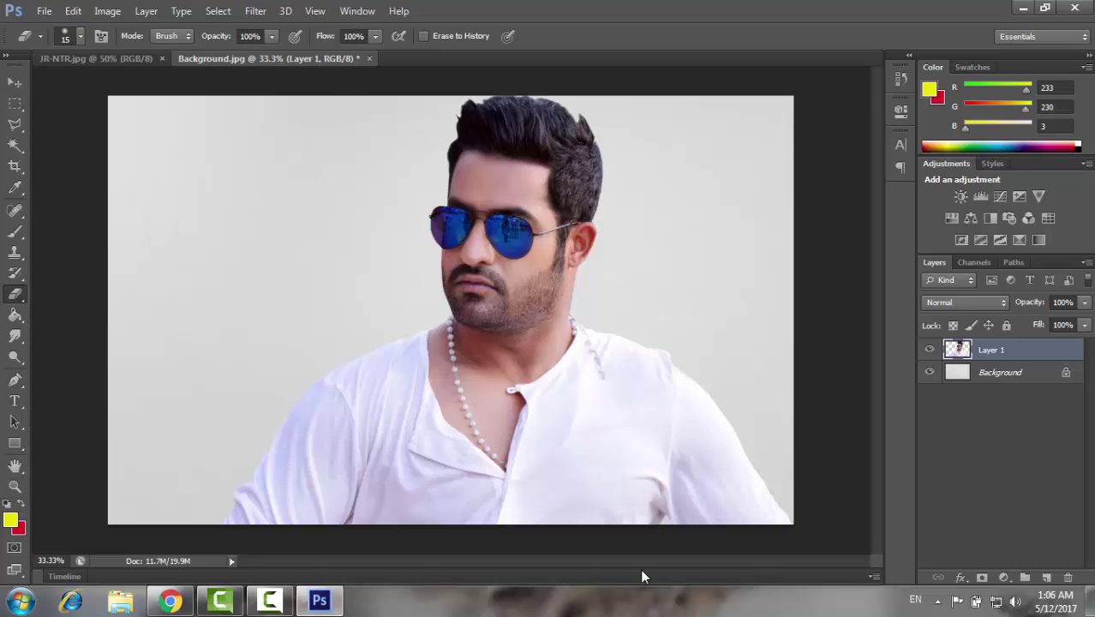
{"action": "left_click", "coordinate": [14, 82]}
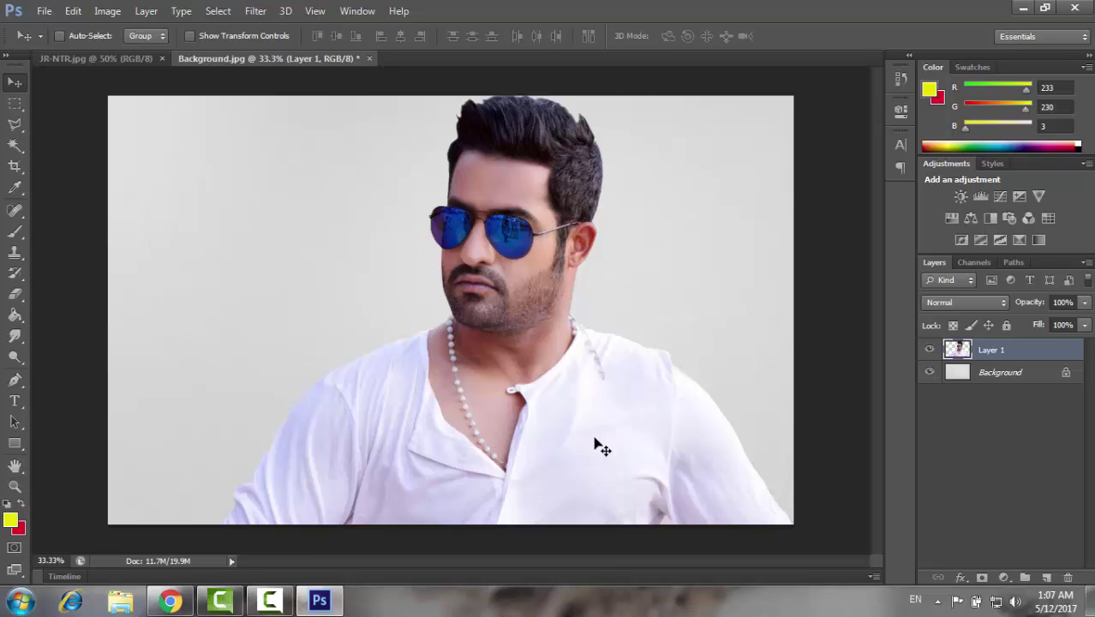
Step: Apply a Curves adjustment raising the midtone point from input 132 to output 151
{"action": "key", "text": "ctrl+m"}
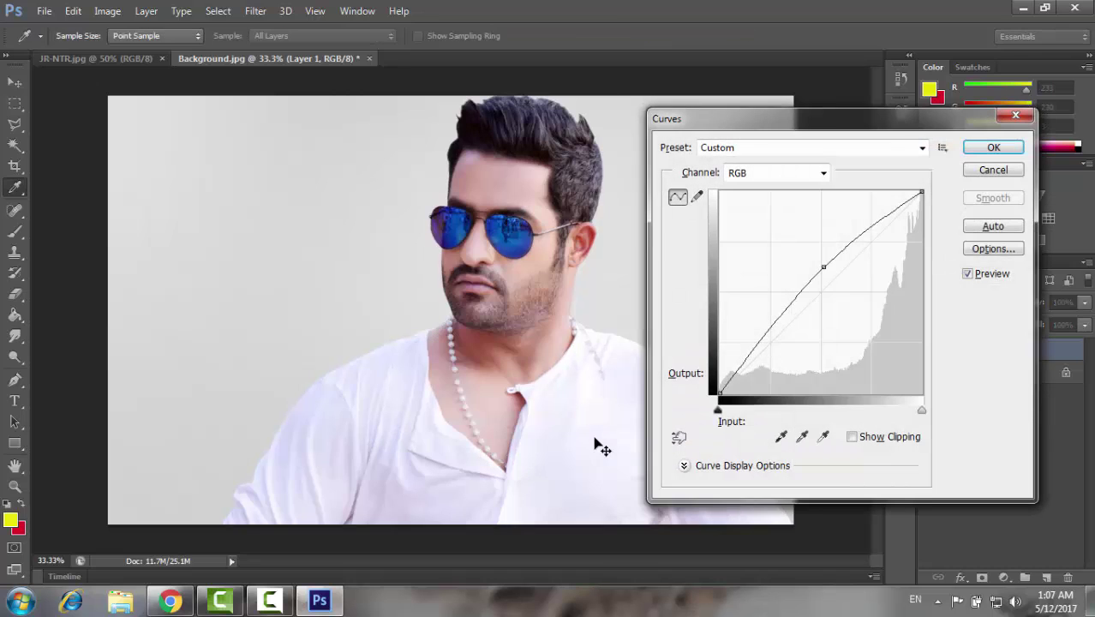
{"action": "left_click_drag", "start_coordinate": [830, 120], "coordinate": [840, 153]}
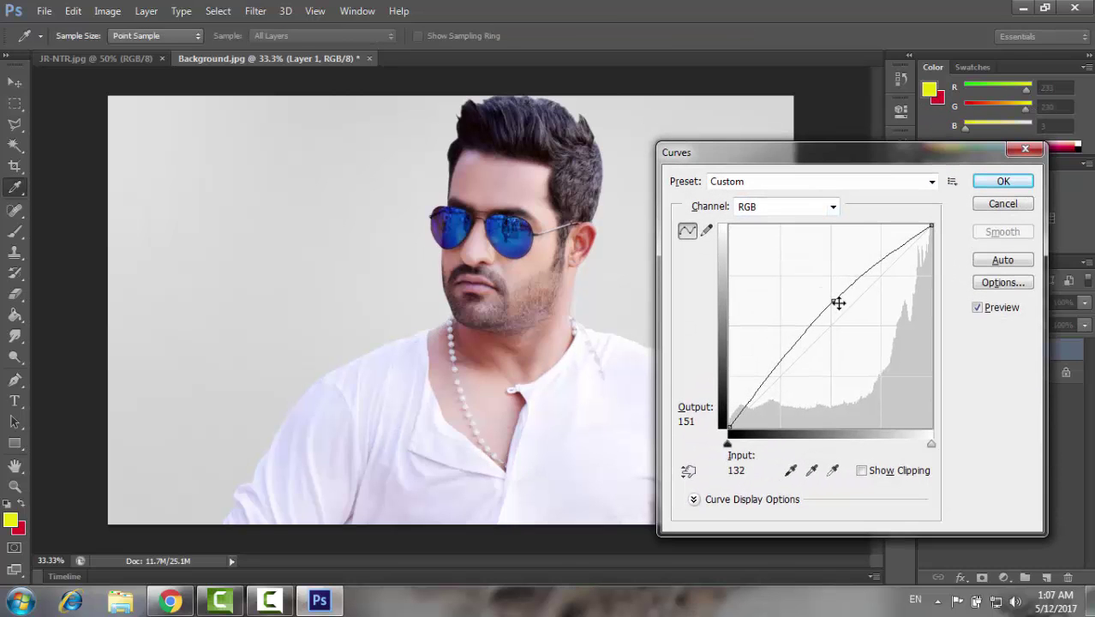
{"action": "mouse_move", "coordinate": [836, 300]}
{"action": "left_mouse_down"}
{"action": "mouse_move", "coordinate": [865, 346]}
{"action": "mouse_move", "coordinate": [833, 310]}
{"action": "mouse_move", "coordinate": [849, 338]}
{"action": "mouse_move", "coordinate": [799, 295]}
{"action": "mouse_move", "coordinate": [821, 314]}
{"action": "left_mouse_up"}
{"action": "left_click", "coordinate": [1003, 181]}
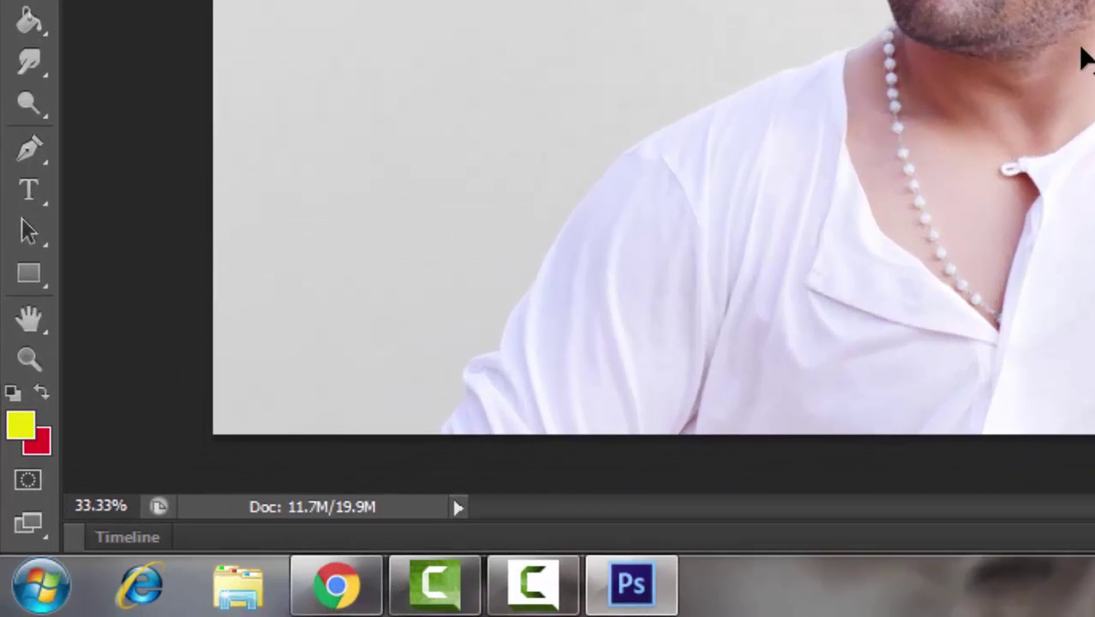
Step: Add a Jr-Ntr text layer on the grey background left of the man
{"action": "left_click", "coordinate": [30, 191]}
{"action": "left_click", "coordinate": [266, 110]}
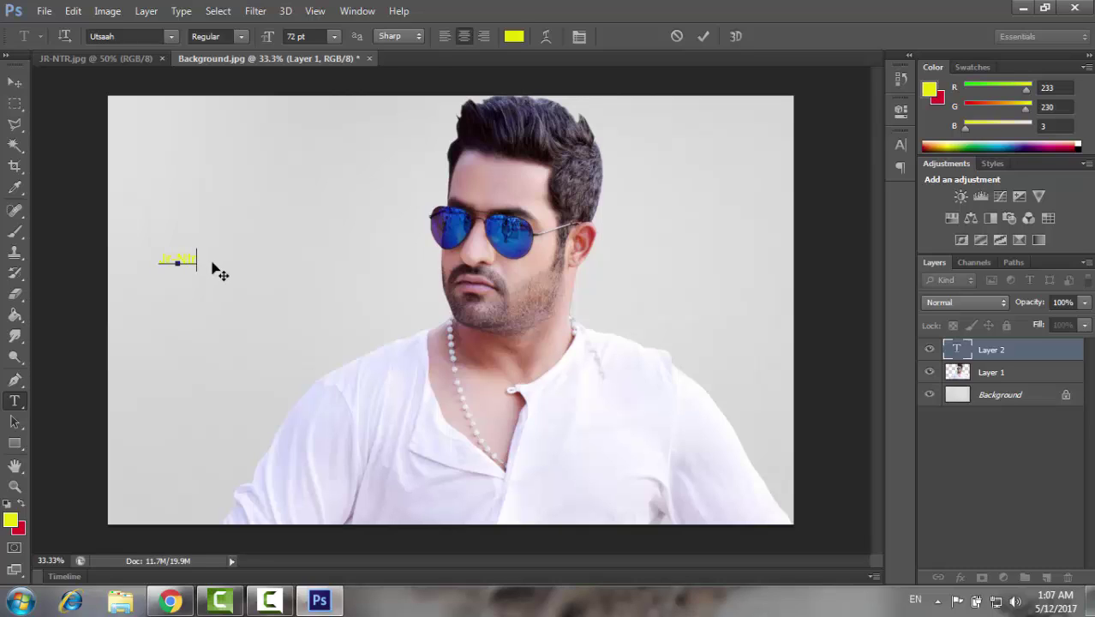
{"action": "left_click_drag", "start_coordinate": [192, 255], "coordinate": [263, 273]}
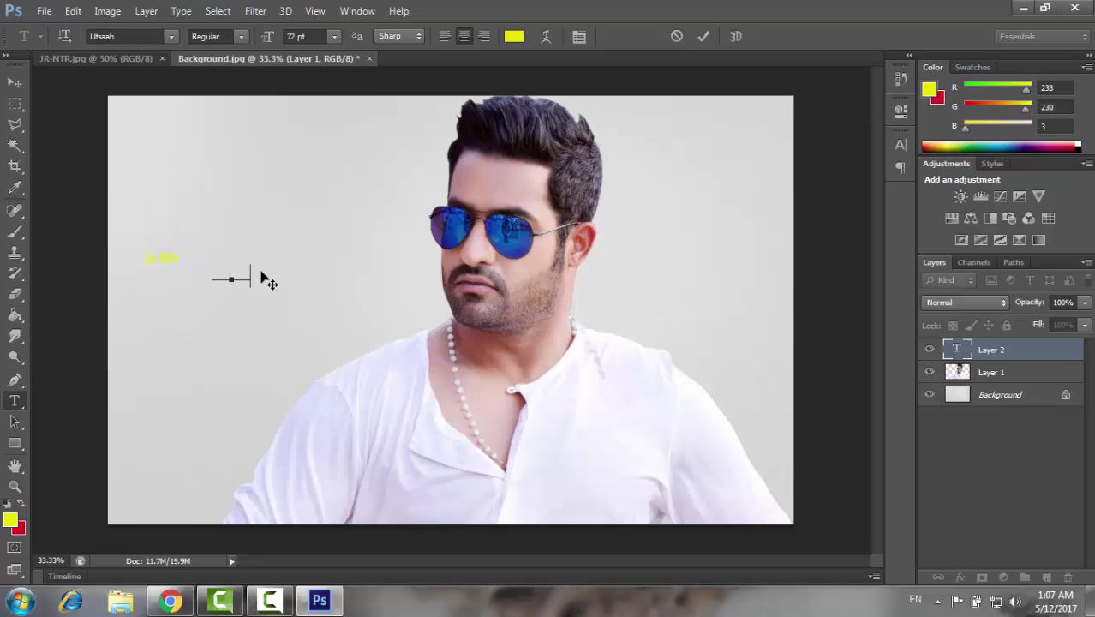
{"action": "key", "text": "ctrl+a"}
Step: Try yellow and then red for the caption text, moving it lower on the canvas
{"action": "left_click", "coordinate": [11, 519]}
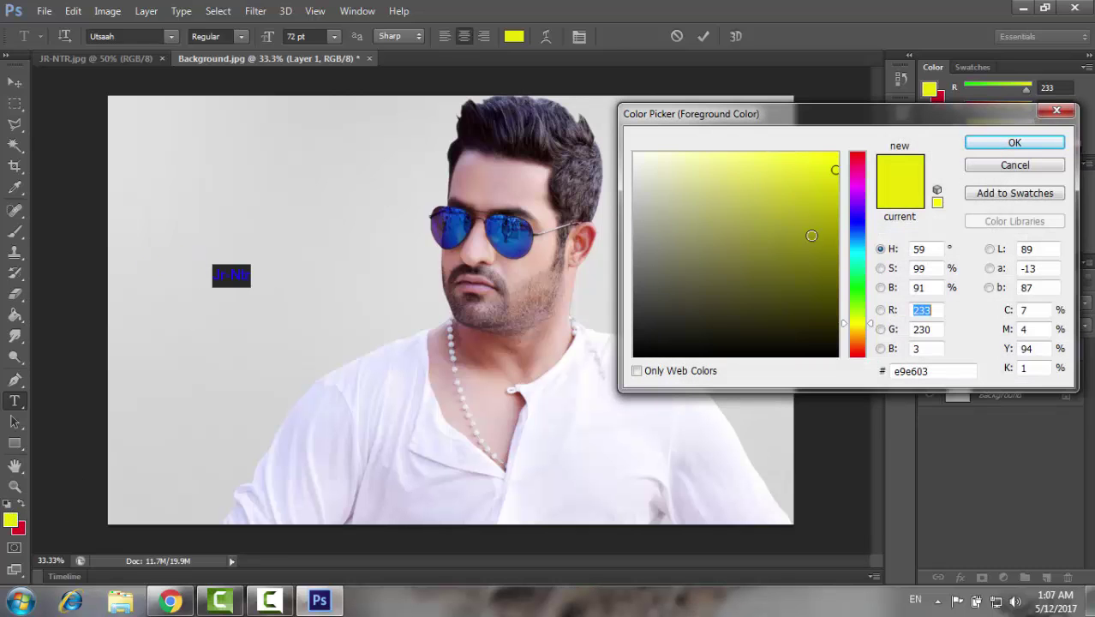
{"action": "left_click", "coordinate": [975, 148]}
{"action": "left_click", "coordinate": [20, 507]}
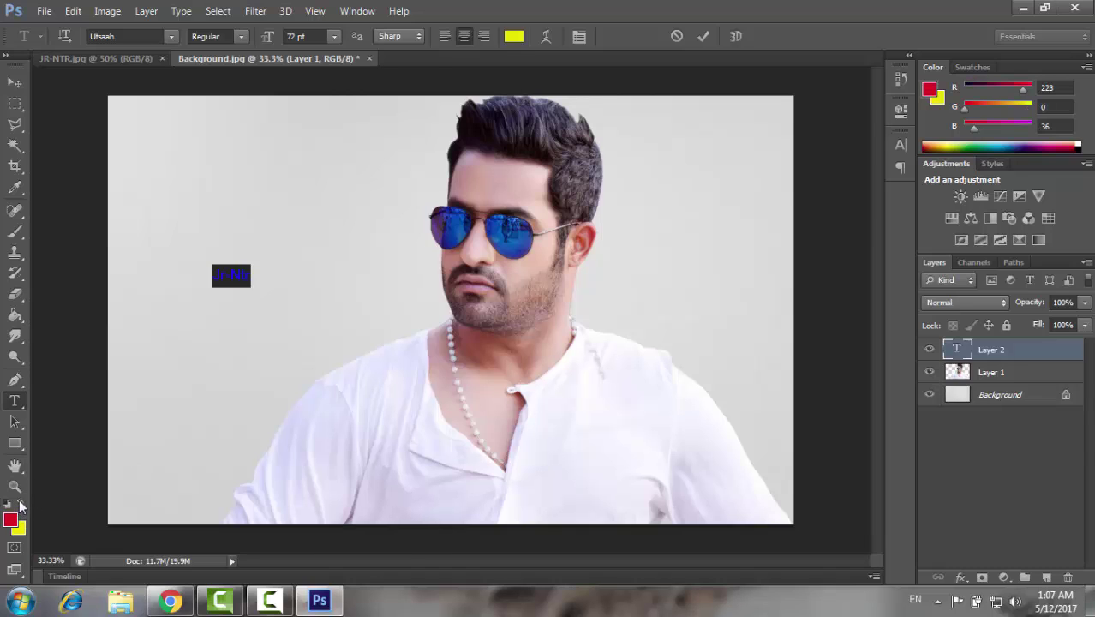
{"action": "left_click", "coordinate": [249, 275]}
{"action": "left_click_drag", "start_coordinate": [261, 282], "coordinate": [288, 317]}
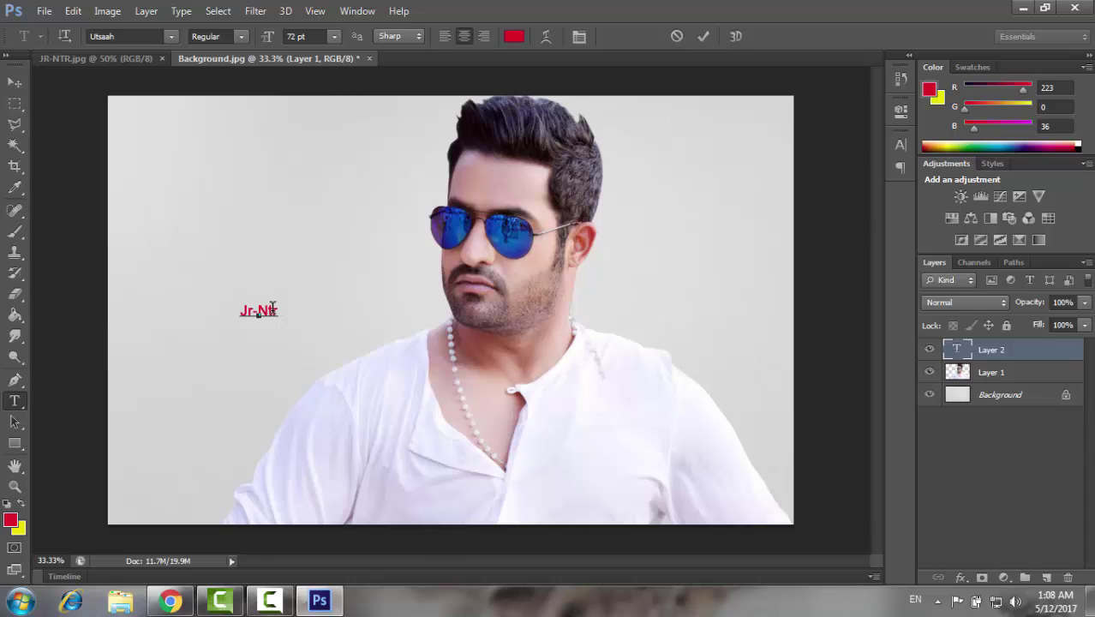
Step: Colour the Jr-Ntr caption blue 1f5cb7, nudge it slightly left, and commit it
{"action": "key", "text": "ctrl+a"}
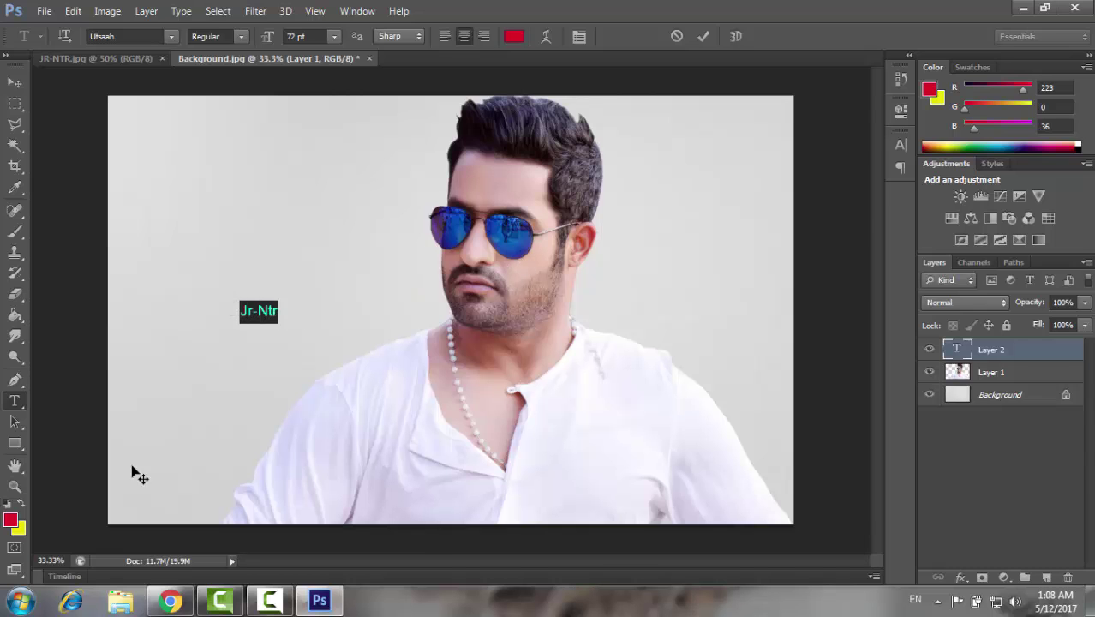
{"action": "left_click", "coordinate": [12, 520]}
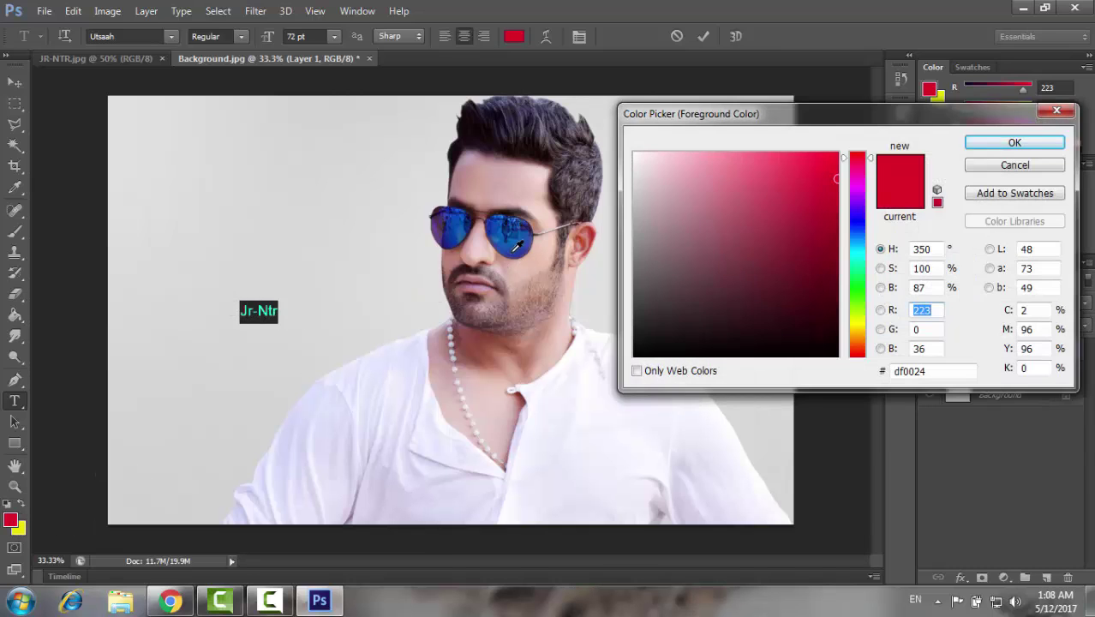
{"action": "left_click", "coordinate": [524, 237]}
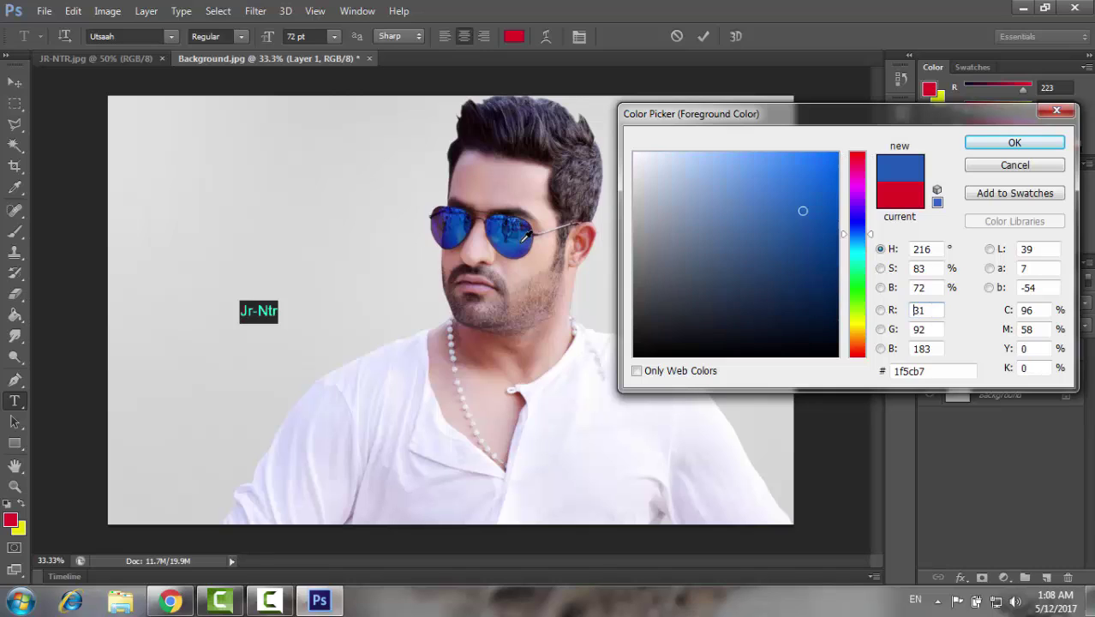
{"action": "left_click", "coordinate": [987, 143]}
{"action": "left_click_drag", "start_coordinate": [293, 341], "coordinate": [276, 342]}
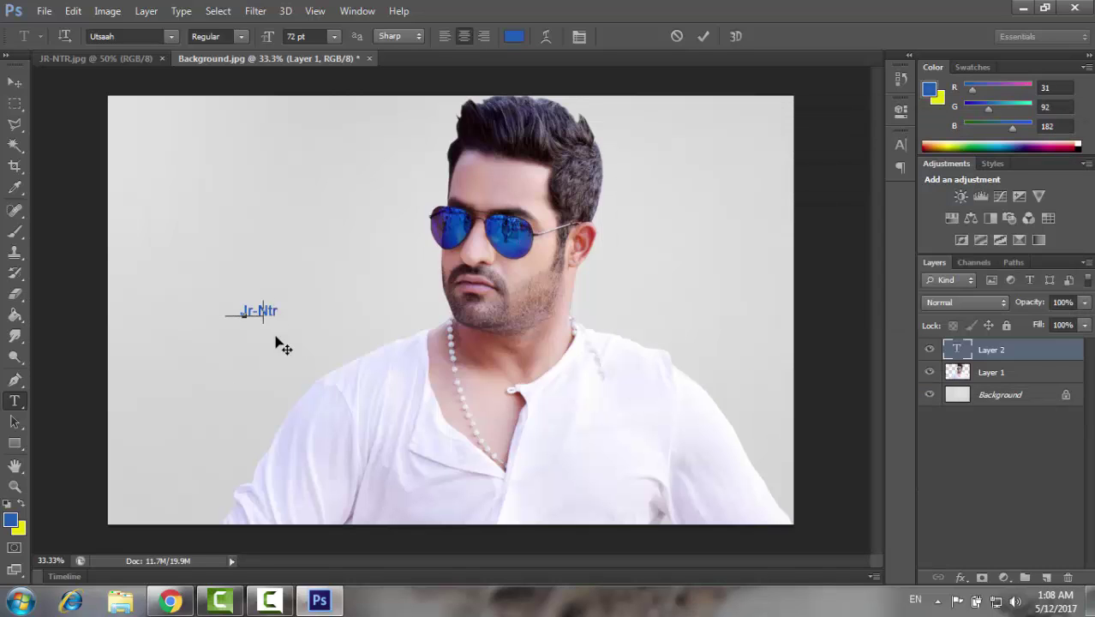
{"action": "left_click", "coordinate": [15, 82]}
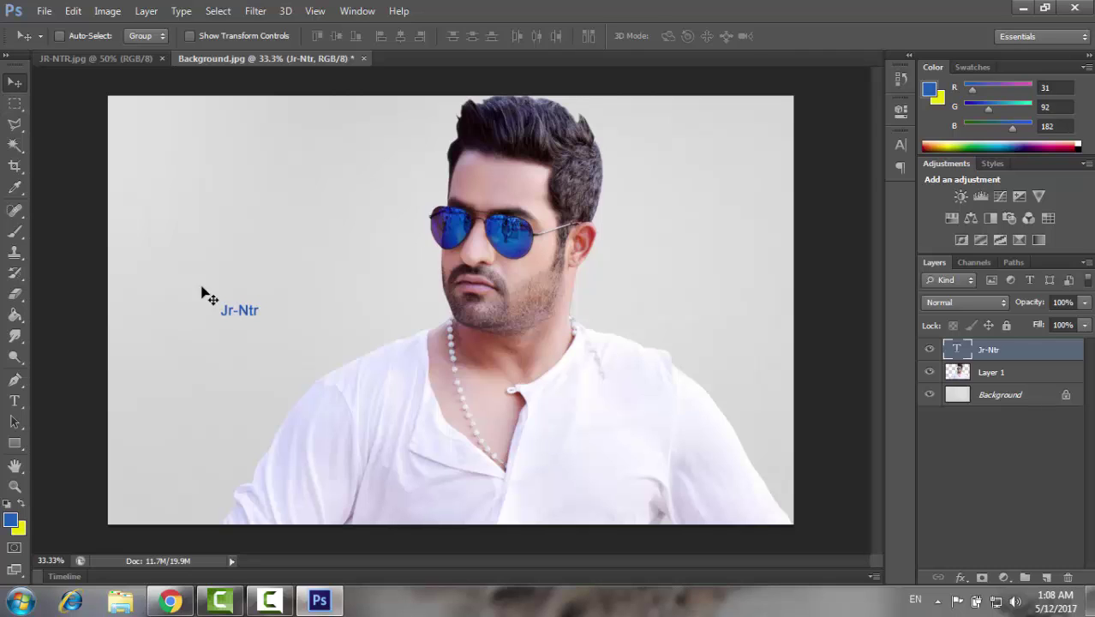
Step: Scale the Jr-Ntr caption to about 558% and shift it toward the left
{"action": "key", "text": "ctrl+t"}
{"action": "left_click_drag", "start_coordinate": [262, 301], "coordinate": [413, 196]}
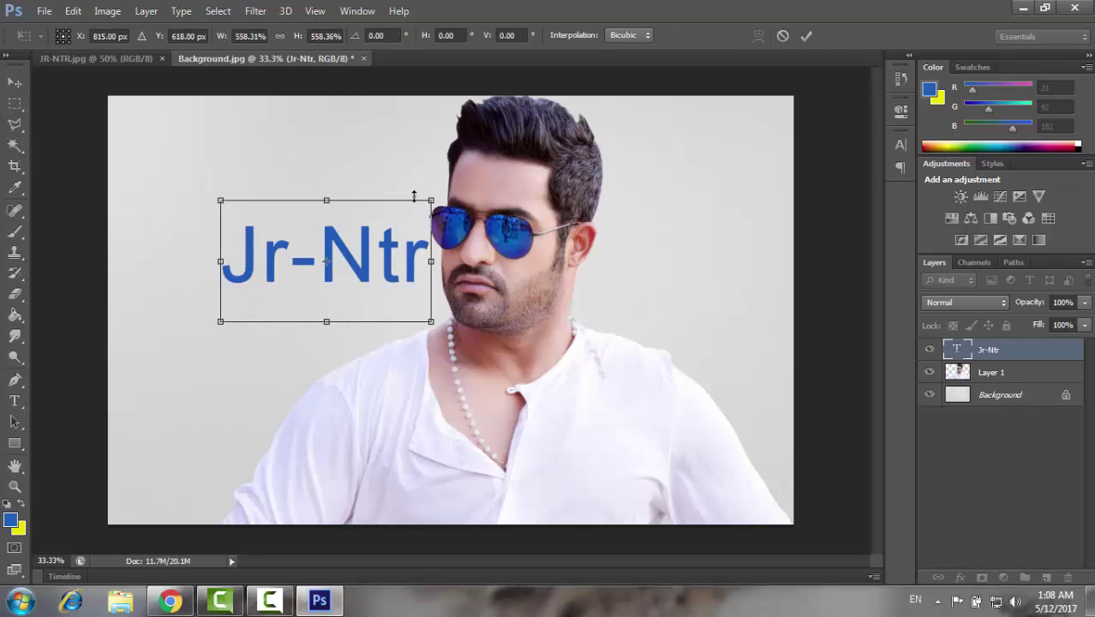
{"action": "left_click_drag", "start_coordinate": [365, 239], "coordinate": [287, 227]}
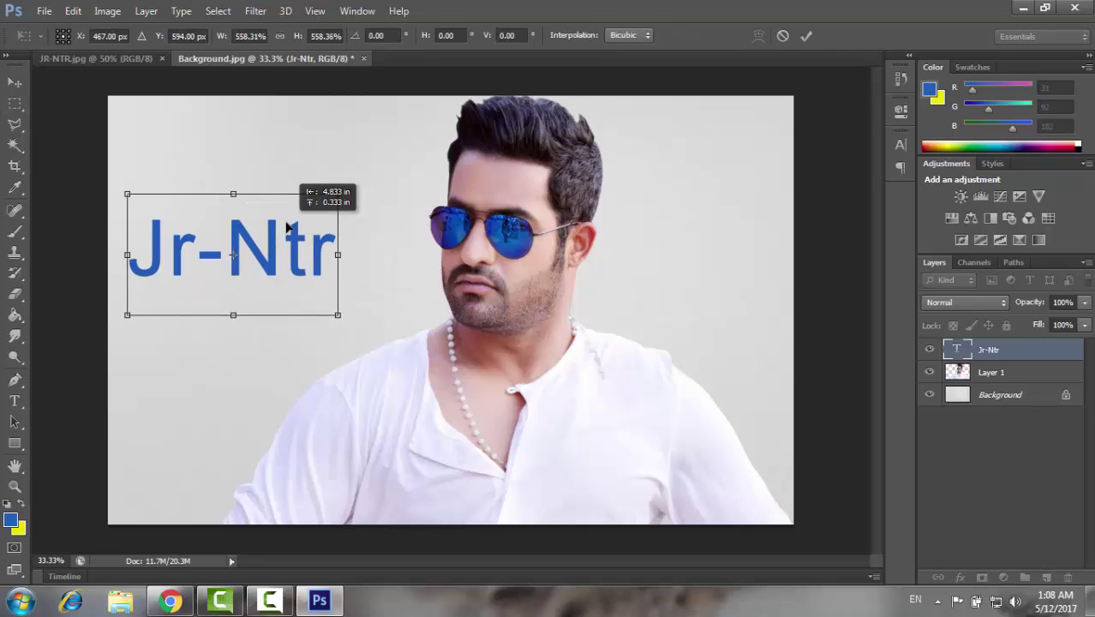
{"action": "key", "text": "Return"}
Step: Set the caption text in the Victorian LET font and nudge it right and down
{"action": "left_click", "coordinate": [15, 400]}
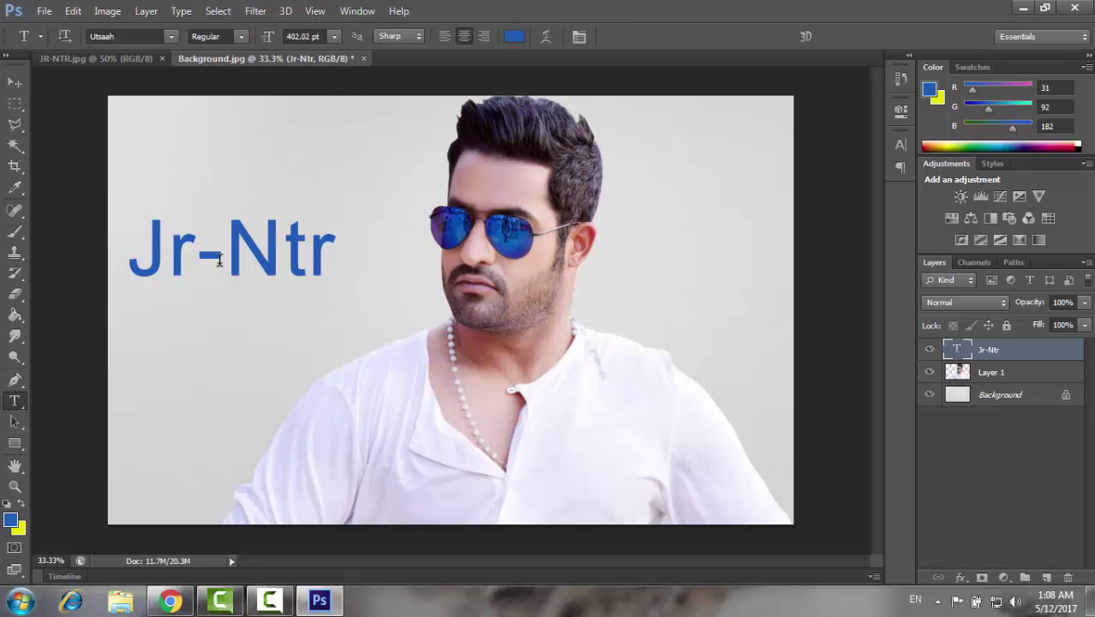
{"action": "left_click_drag", "start_coordinate": [138, 232], "coordinate": [337, 233]}
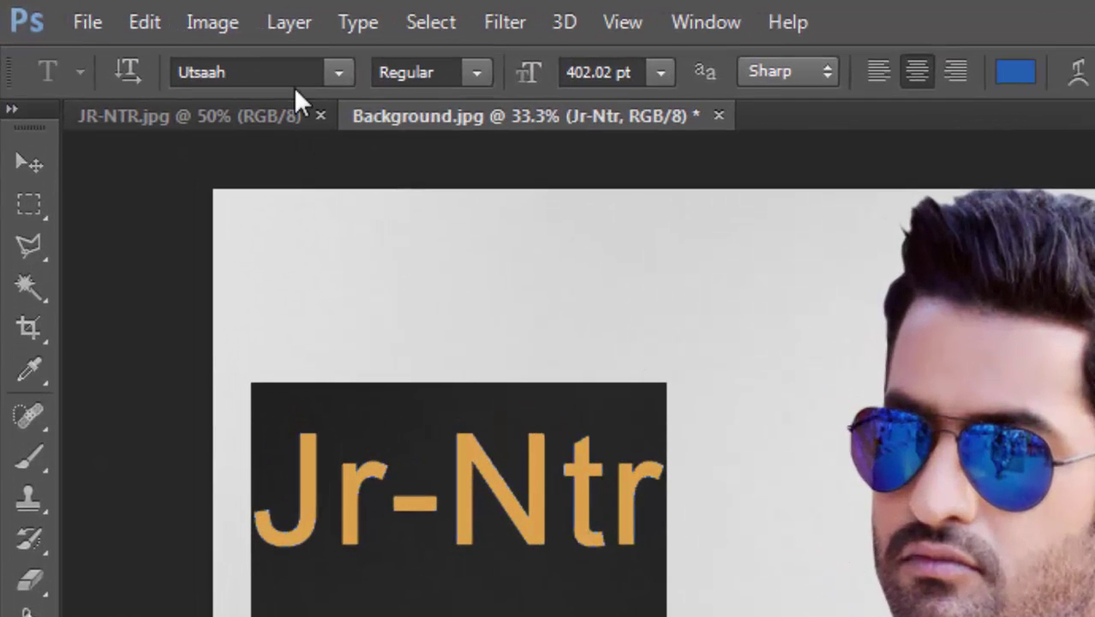
{"action": "left_click", "coordinate": [147, 35]}
{"action": "key", "text": "Down"}
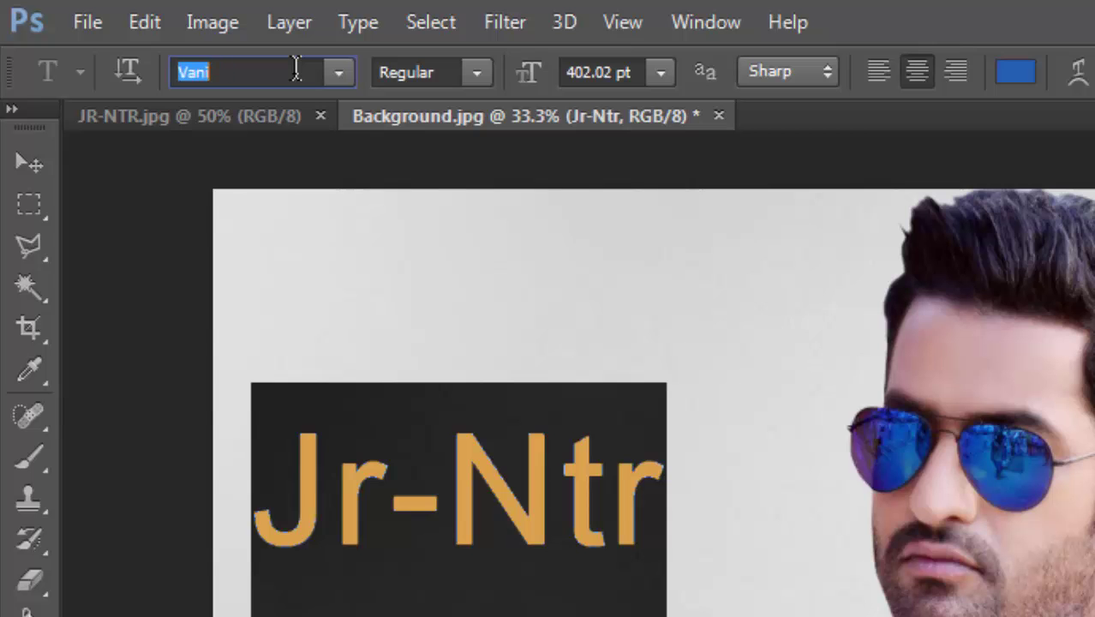
{"action": "key", "text": "Down"}
{"action": "key", "text": "Down"}
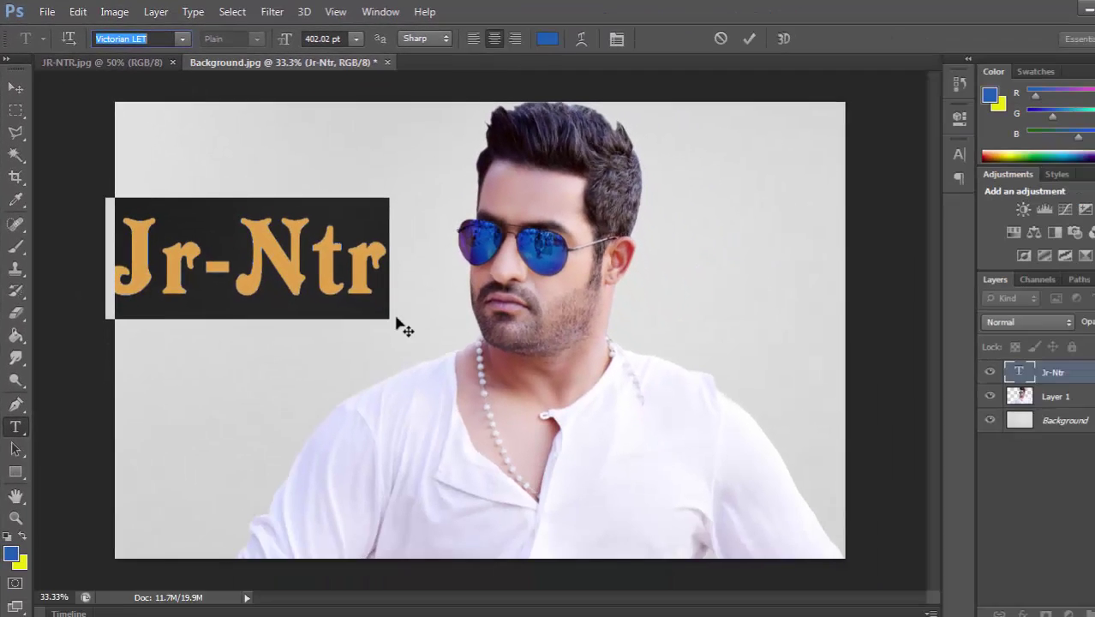
{"action": "key", "text": "Return"}
{"action": "left_click_drag", "start_coordinate": [400, 358], "coordinate": [424, 384]}
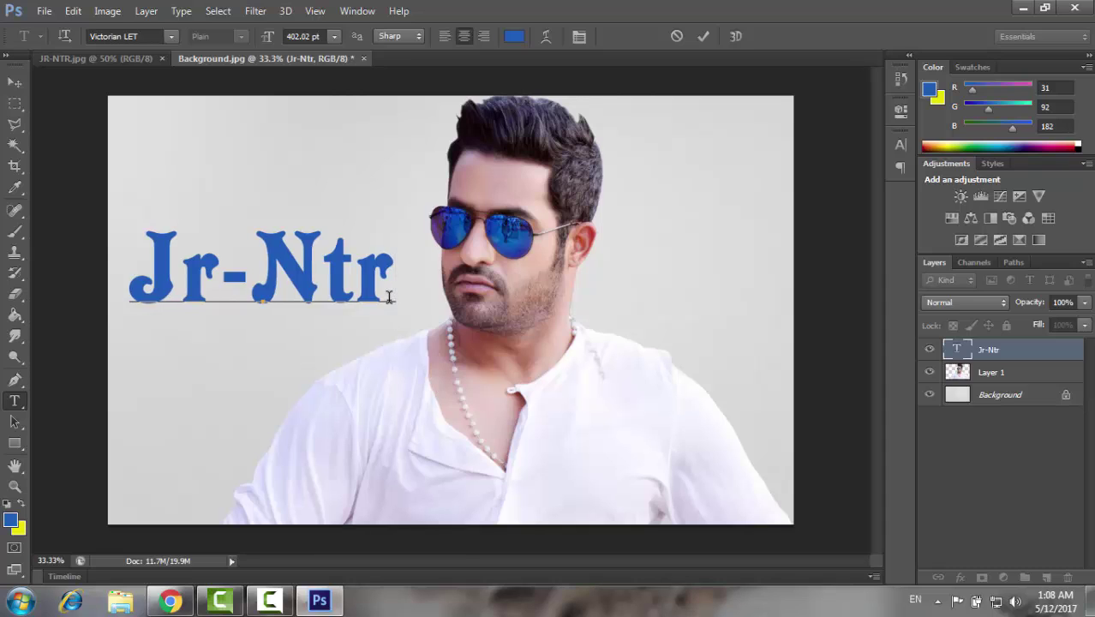
{"action": "left_click_drag", "start_coordinate": [389, 296], "coordinate": [93, 289]}
Step: Delete the Jr-Ntr caption text, glance at JR-NTR.jpg, and return to Background.jpg
{"action": "key", "text": "BackSpace"}
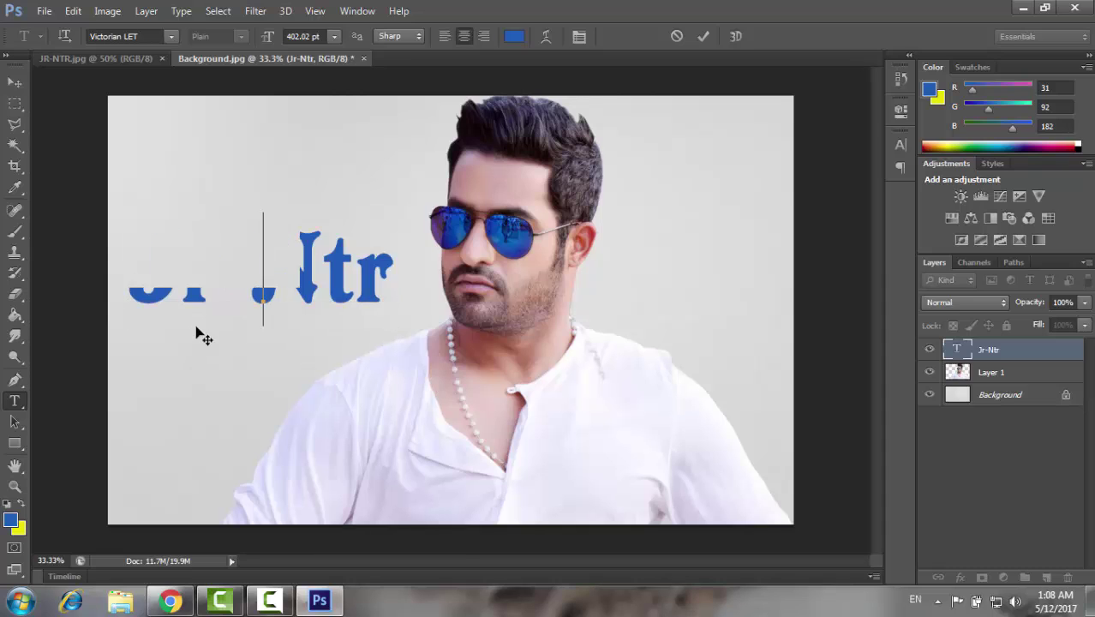
{"action": "left_click", "coordinate": [15, 82]}
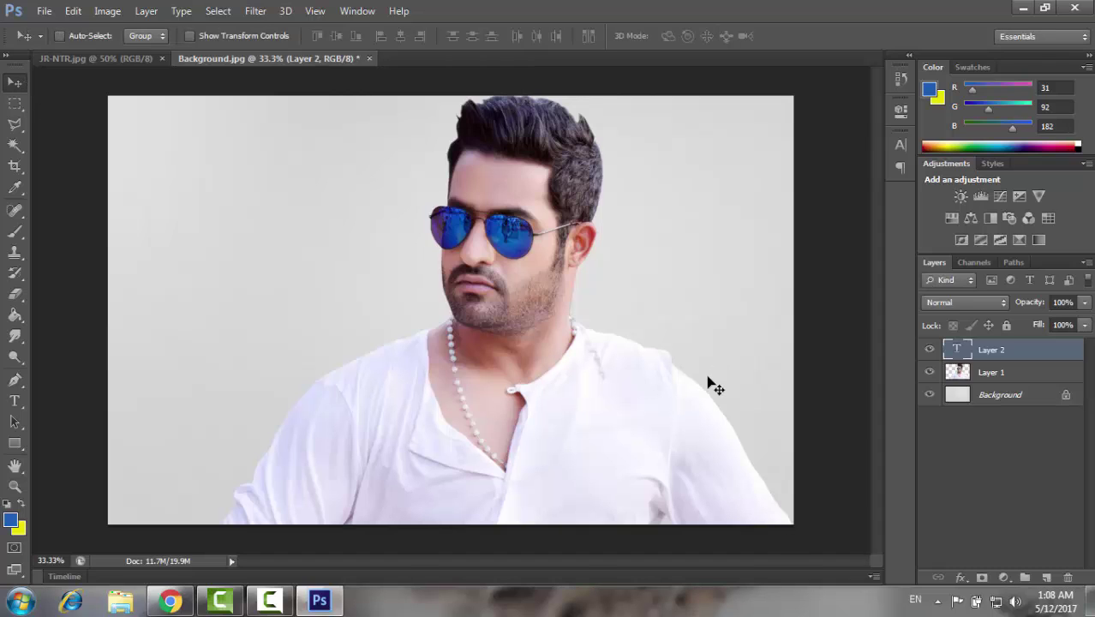
{"action": "left_click", "coordinate": [130, 63]}
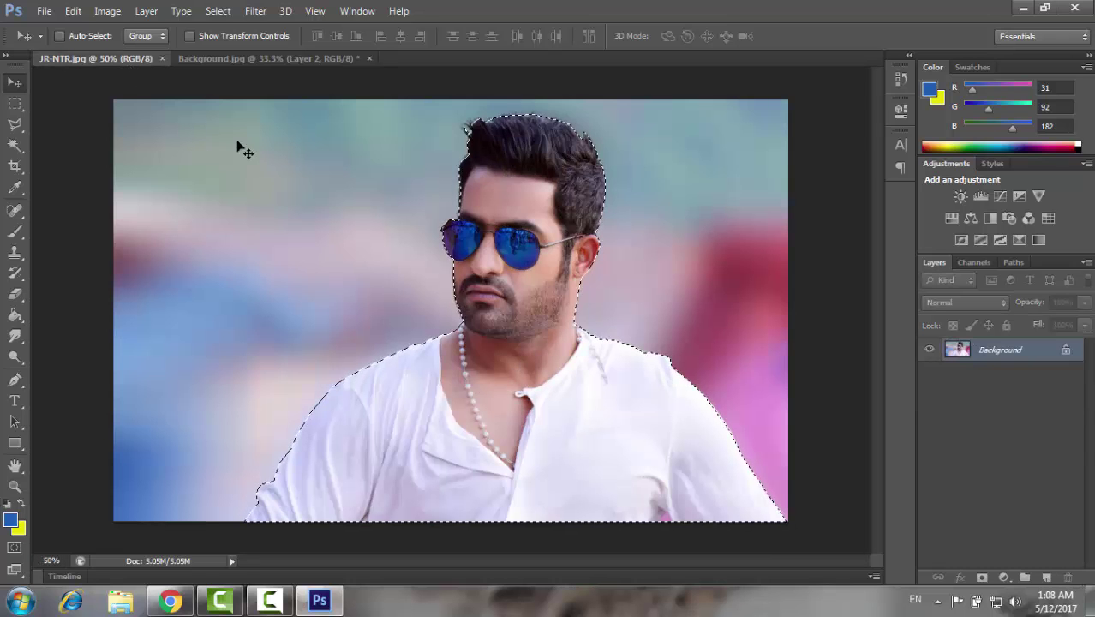
{"action": "left_click", "coordinate": [233, 62]}
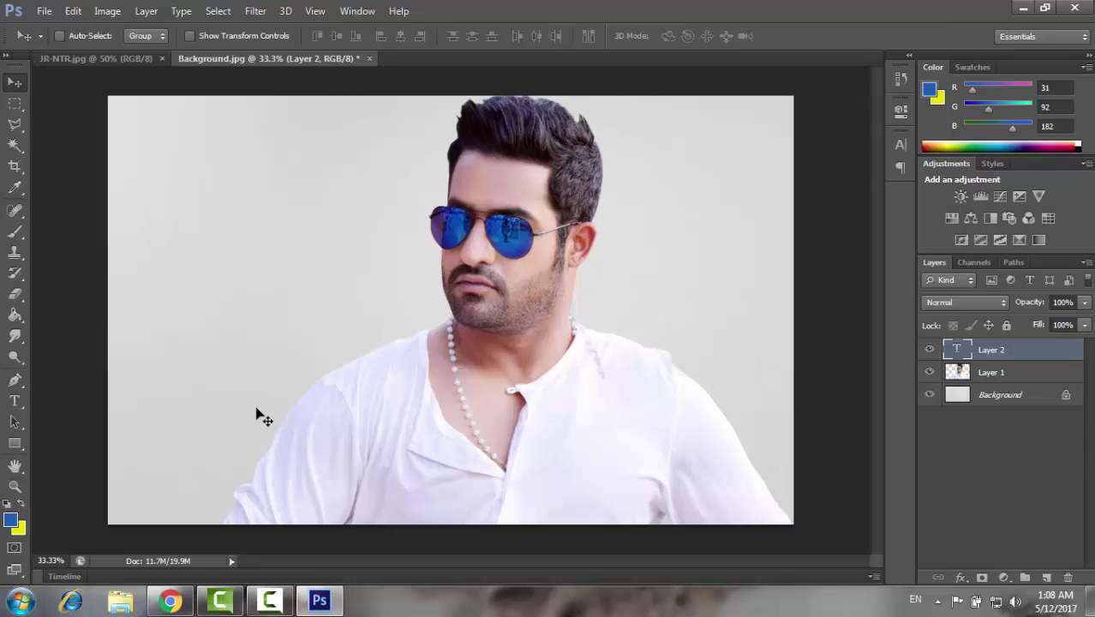
Step: Switch to Chrome to show the It's 4 You YouTube channel page
{"action": "left_click", "coordinate": [171, 601]}
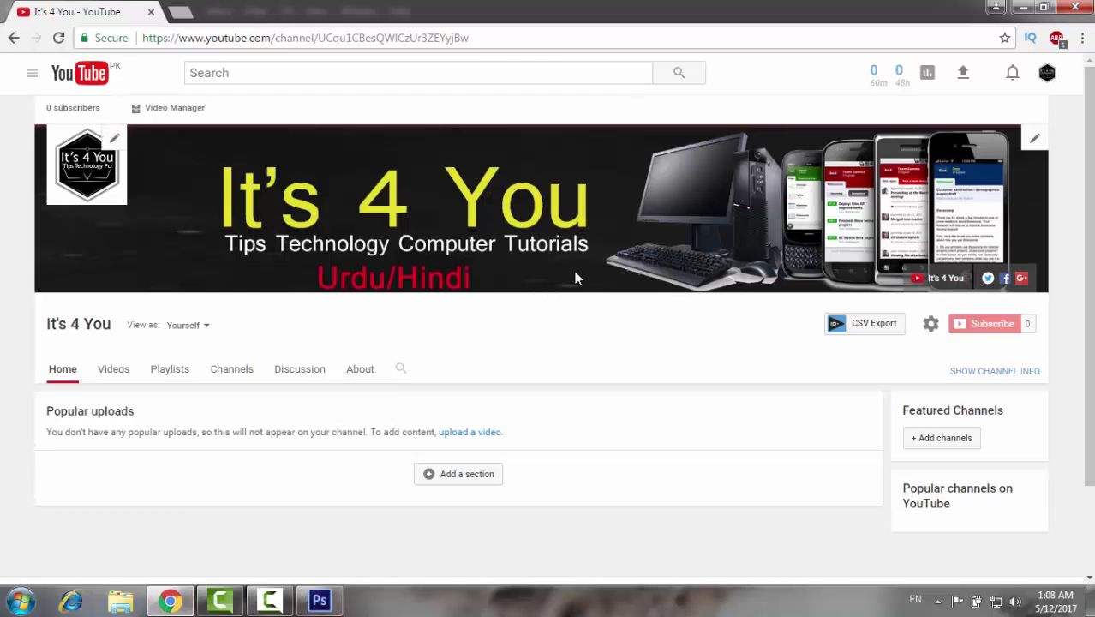